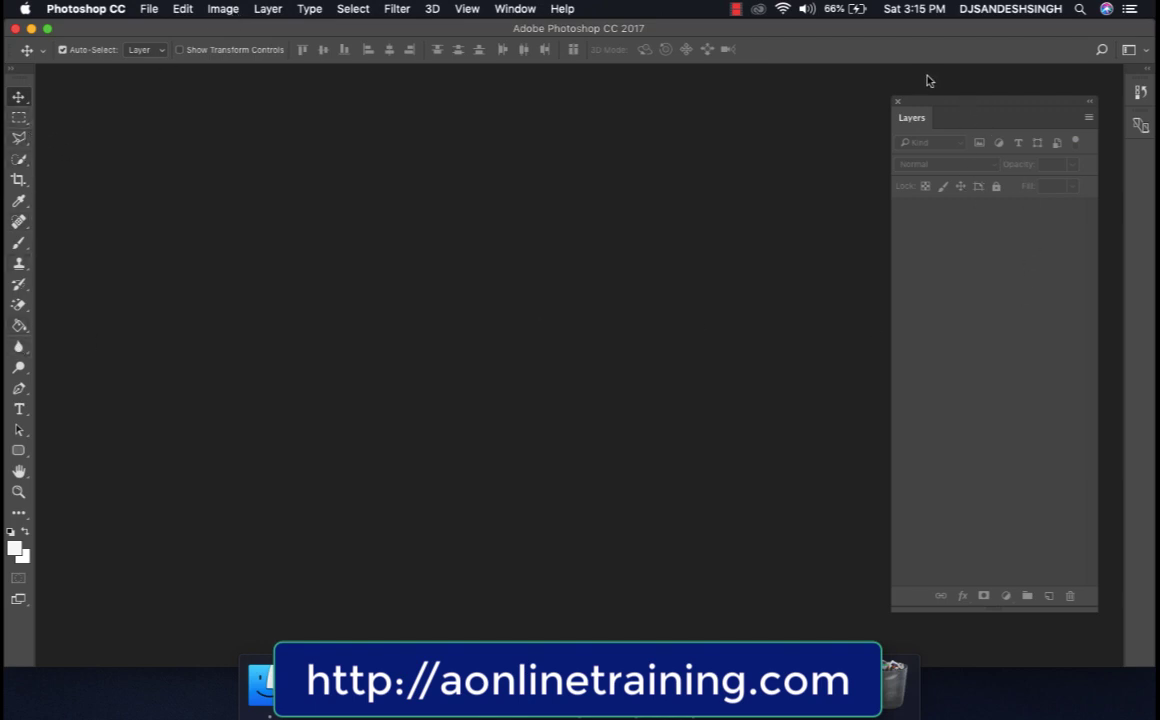
Reposition the floating Layers panel and open model.jpg and Necklace-Jewellery-Set-.png together.
{"action": "left_click_drag", "start_coordinate": [932, 98], "coordinate": [891, 72]}
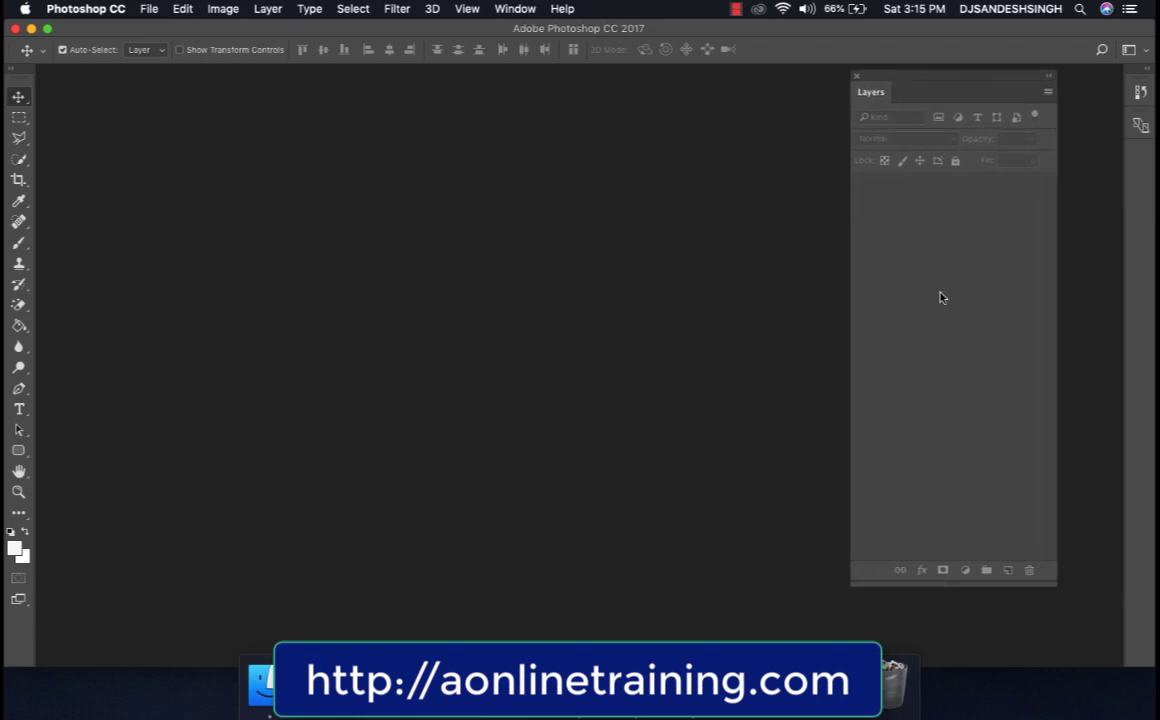
{"action": "left_click", "coordinate": [515, 8]}
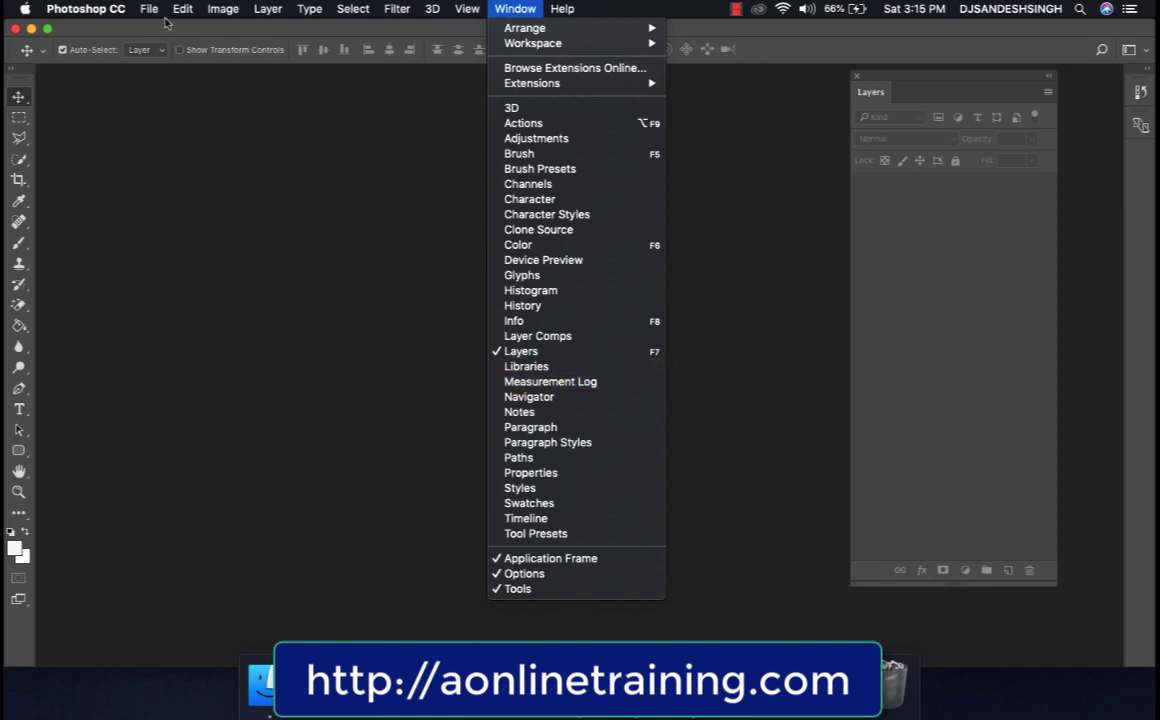
{"action": "mouse_move", "coordinate": [148, 8]}
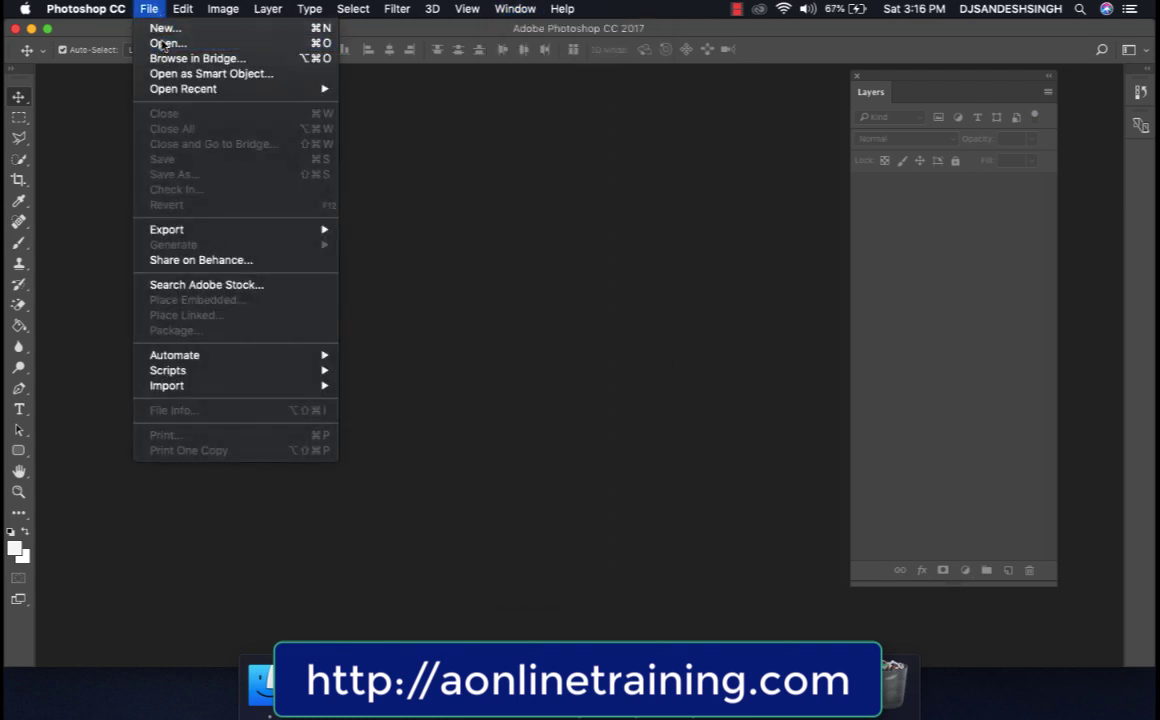
{"action": "left_click", "coordinate": [163, 44]}
{"action": "left_click_drag", "start_coordinate": [445, 95], "coordinate": [575, 196]}
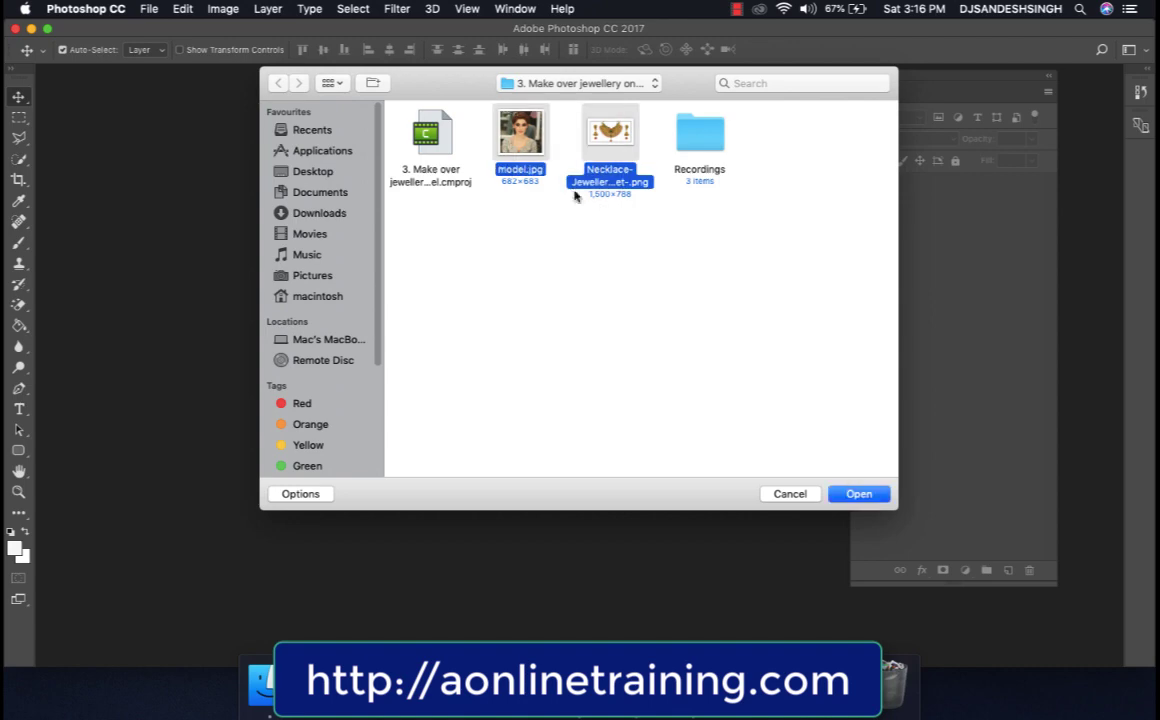
{"action": "left_click", "coordinate": [858, 494]}
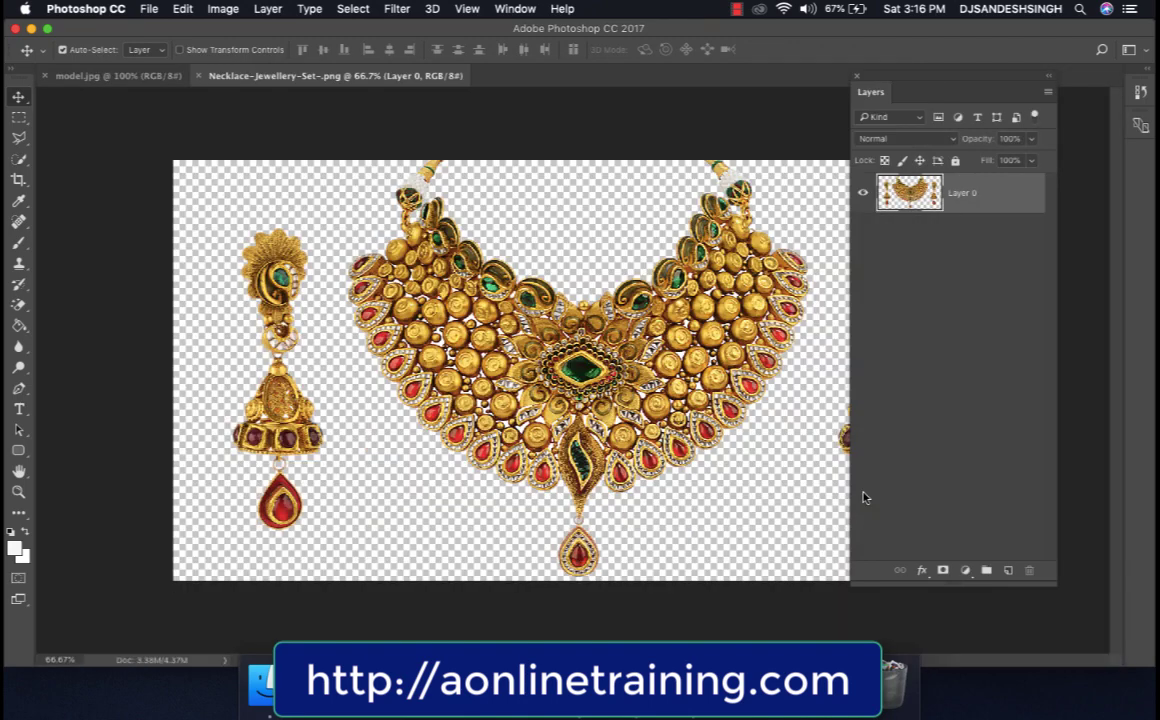
Arrange the model photo and the jewellery image side by side.
{"action": "left_click", "coordinate": [515, 8]}
{"action": "mouse_move", "coordinate": [518, 29]}
{"action": "left_click", "coordinate": [701, 34]}
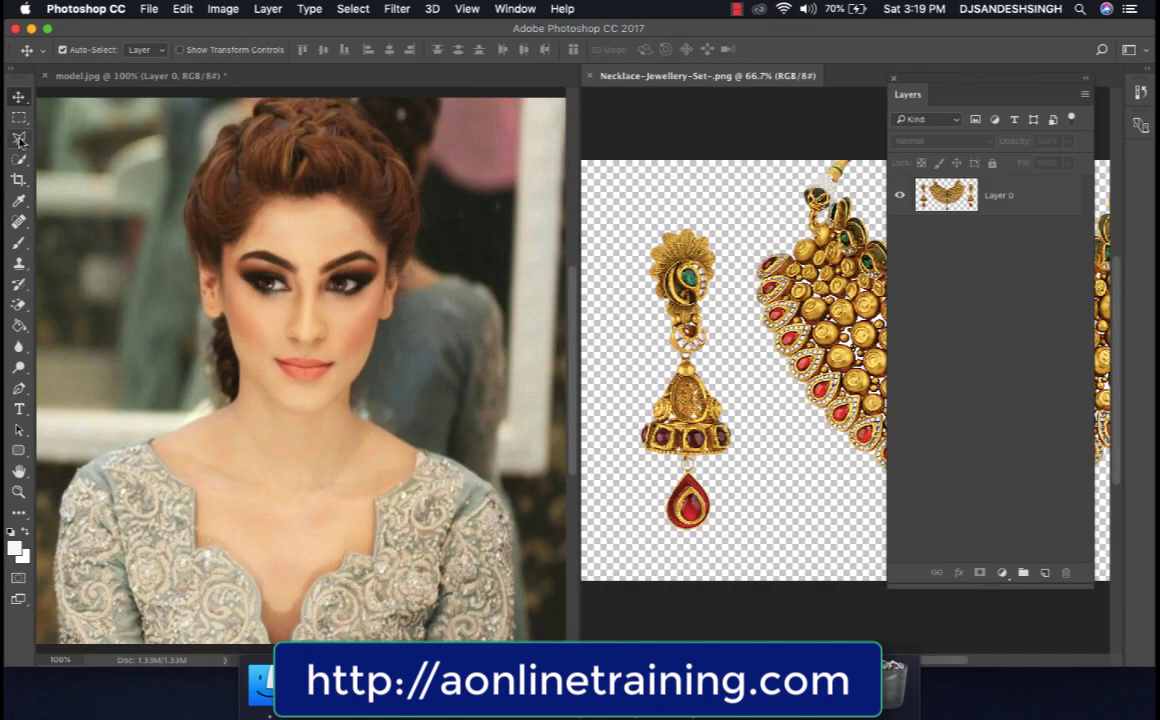
Outline the earring beside the necklace in the jewellery image with a closed Polygonal Lasso selection.
{"action": "left_click", "coordinate": [20, 140]}
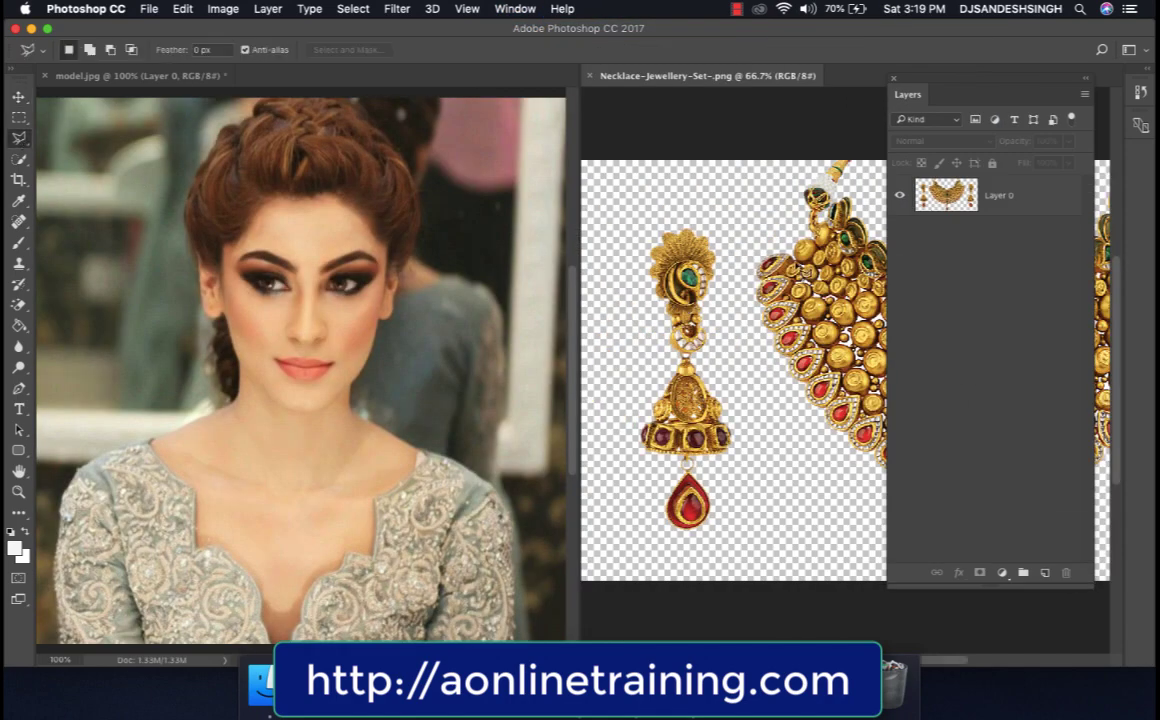
{"action": "left_click", "coordinate": [637, 213]}
{"action": "left_click", "coordinate": [605, 398]}
{"action": "left_click", "coordinate": [620, 537]}
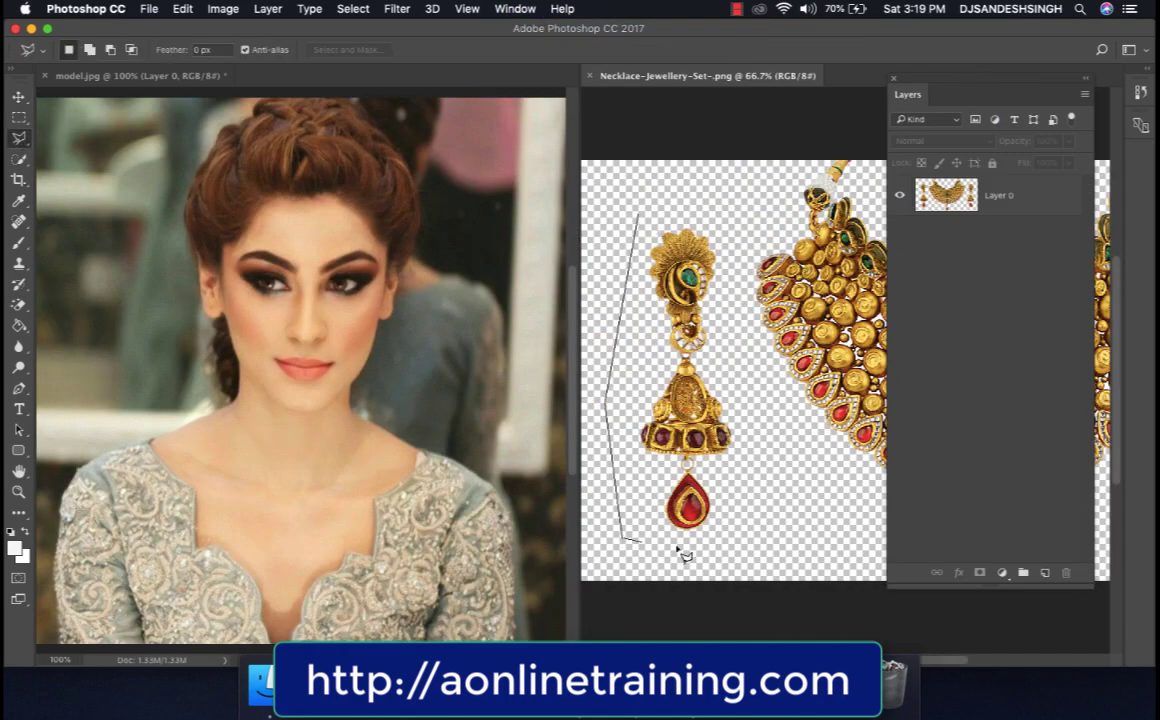
{"action": "left_click", "coordinate": [711, 548]}
{"action": "left_click", "coordinate": [759, 495]}
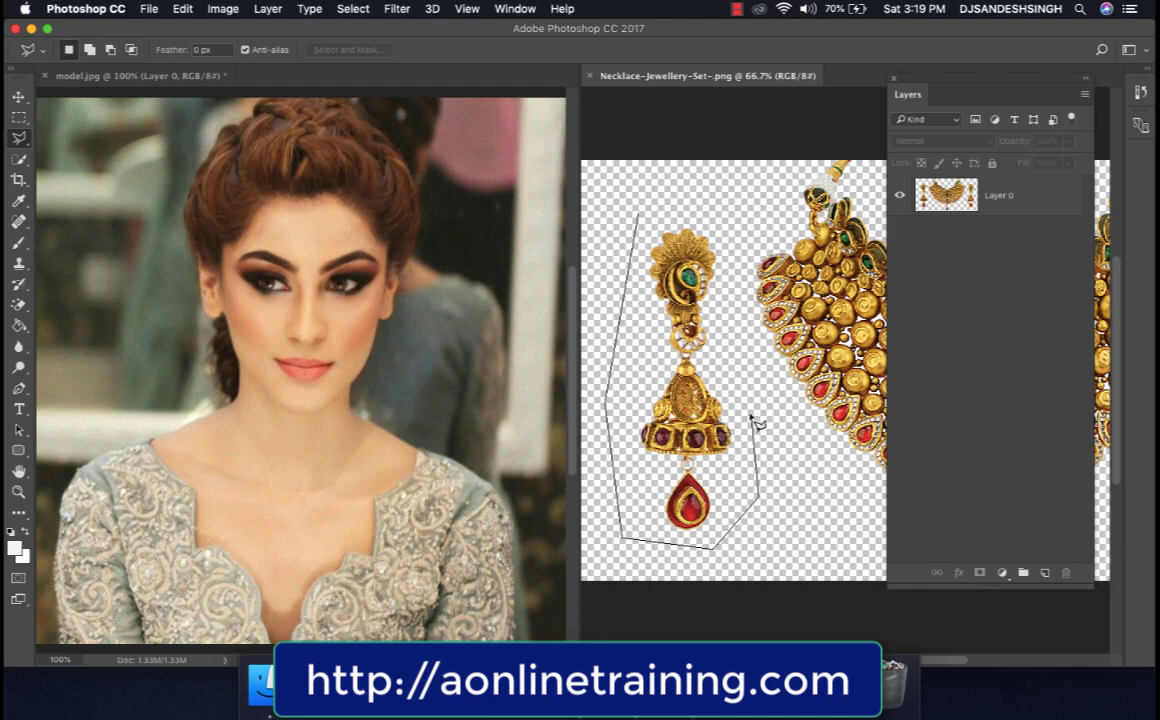
{"action": "left_click", "coordinate": [727, 228]}
{"action": "left_click", "coordinate": [640, 216]}
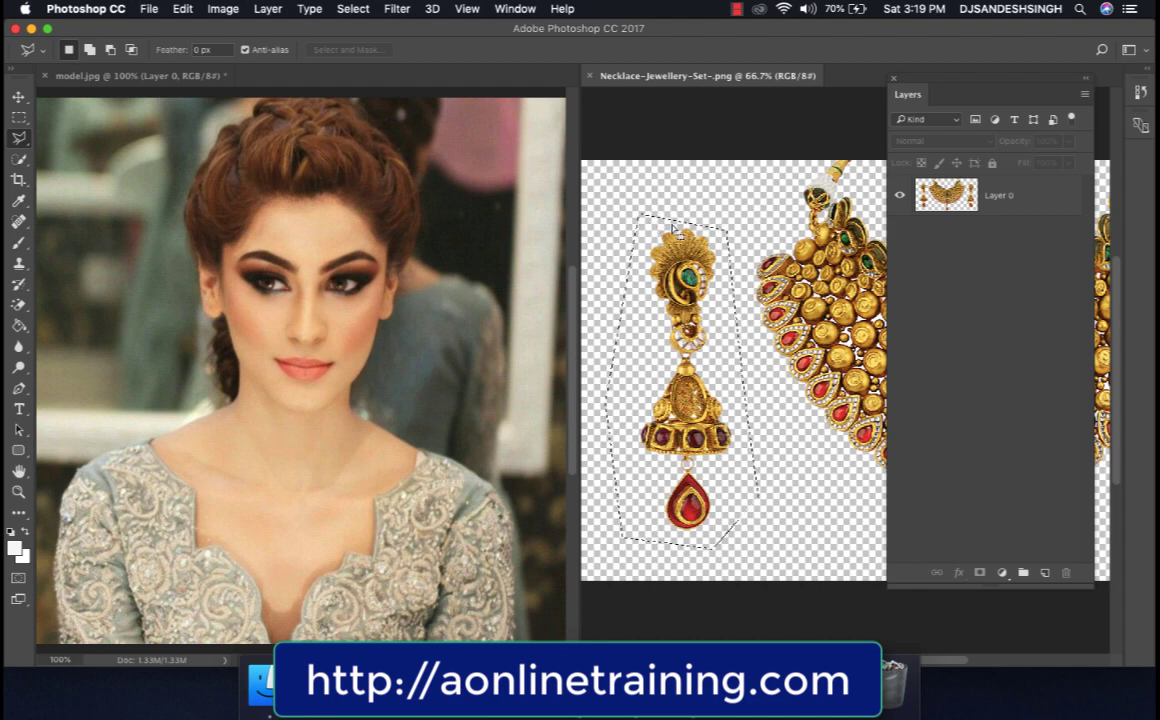
Copy the selected earring from Layer 0 of the jewellery image into model.jpg with the Move tool.
{"action": "left_click", "coordinate": [18, 97]}
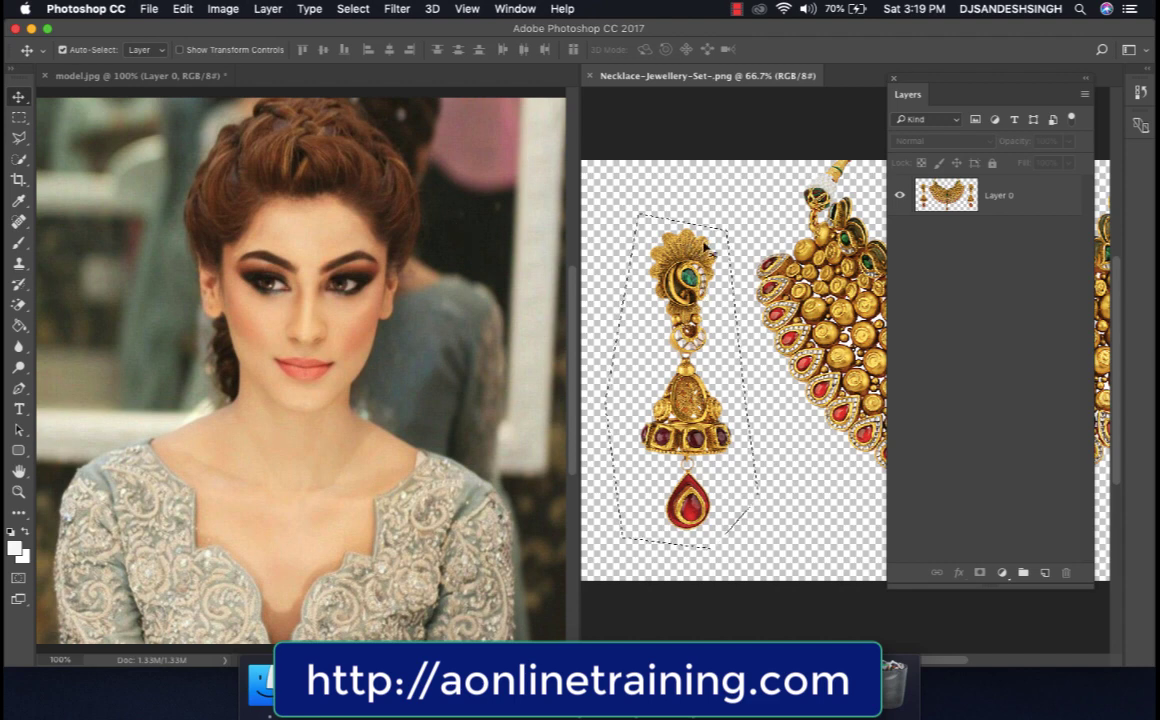
{"action": "left_click", "coordinate": [1025, 199]}
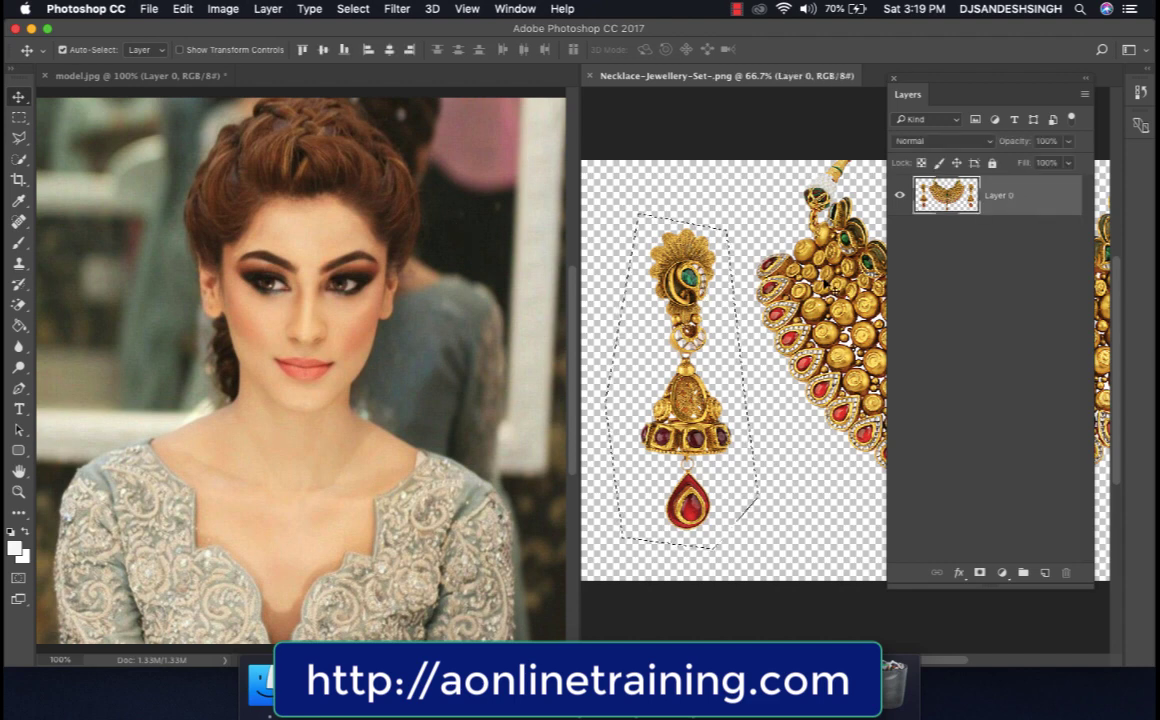
{"action": "left_click_drag", "start_coordinate": [662, 235], "coordinate": [333, 243]}
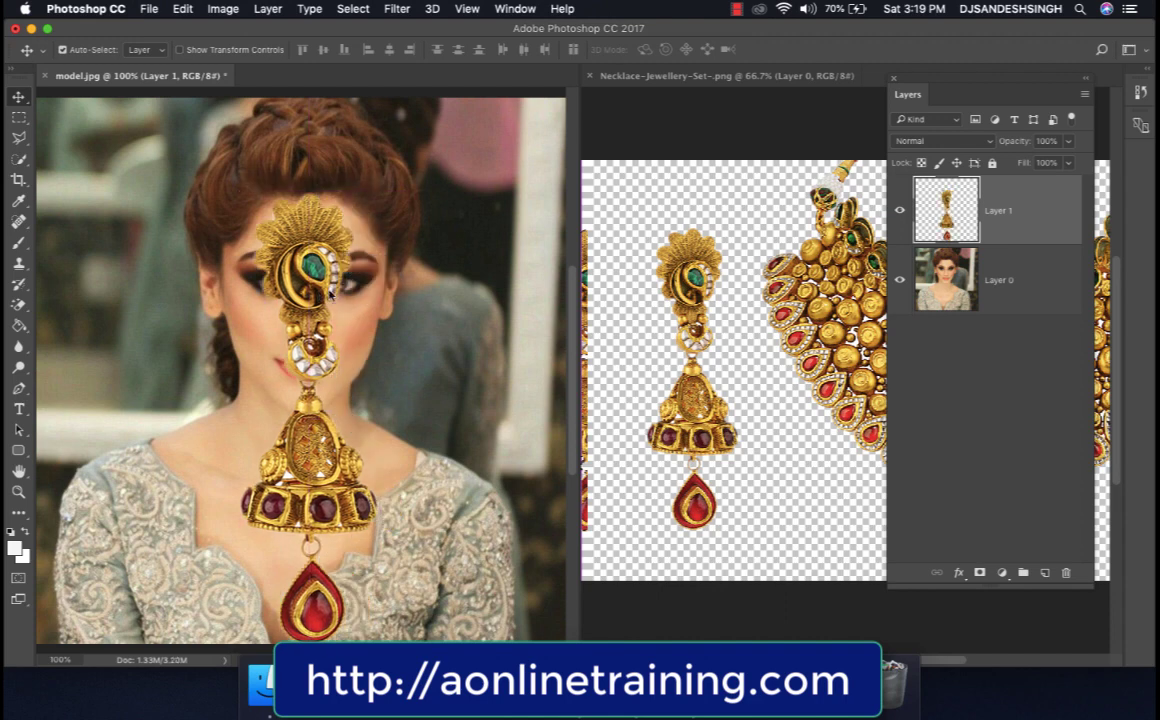
Scale the pasted earring proportionally to about 23% and place it hanging from the ear at the photo's left.
{"action": "key", "text": "super+t"}
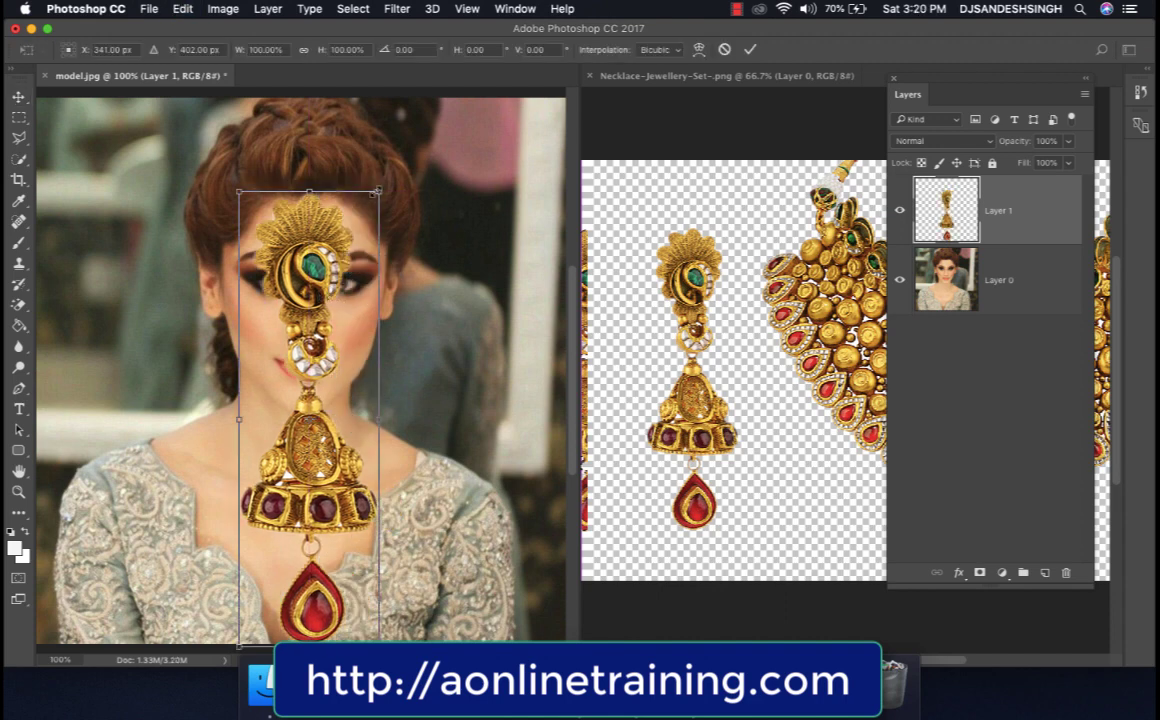
{"action": "left_click_drag", "start_coordinate": [373, 193], "coordinate": [363, 241]}
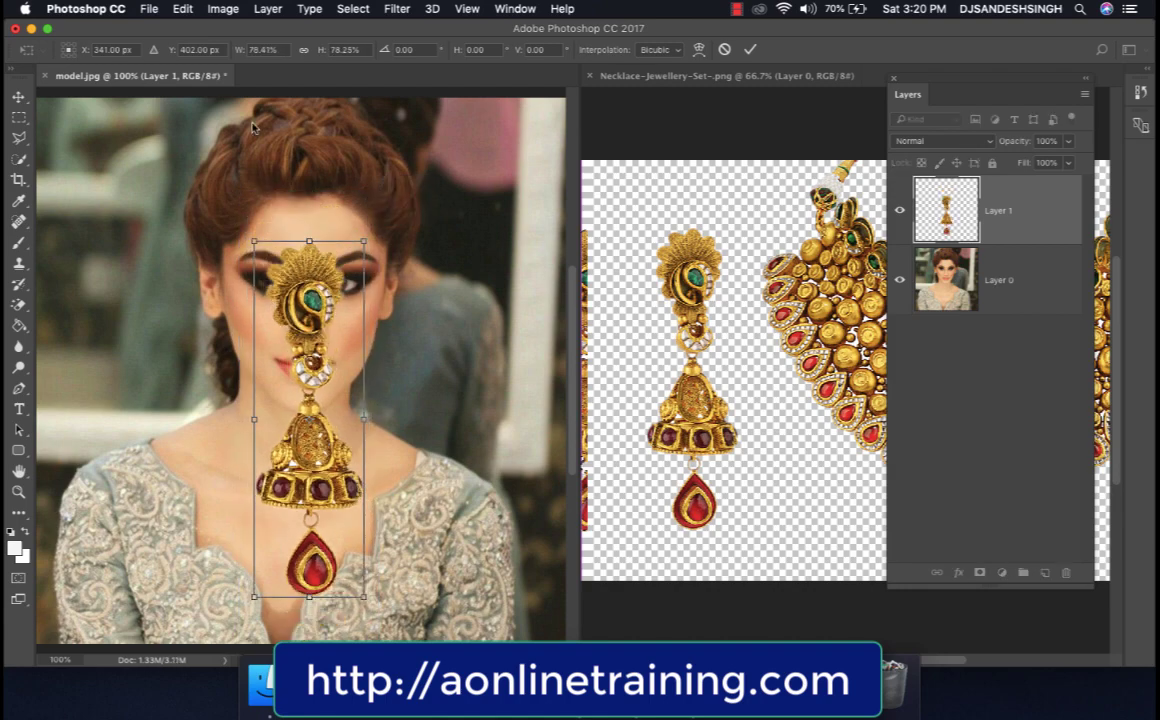
{"action": "left_click", "coordinate": [183, 9]}
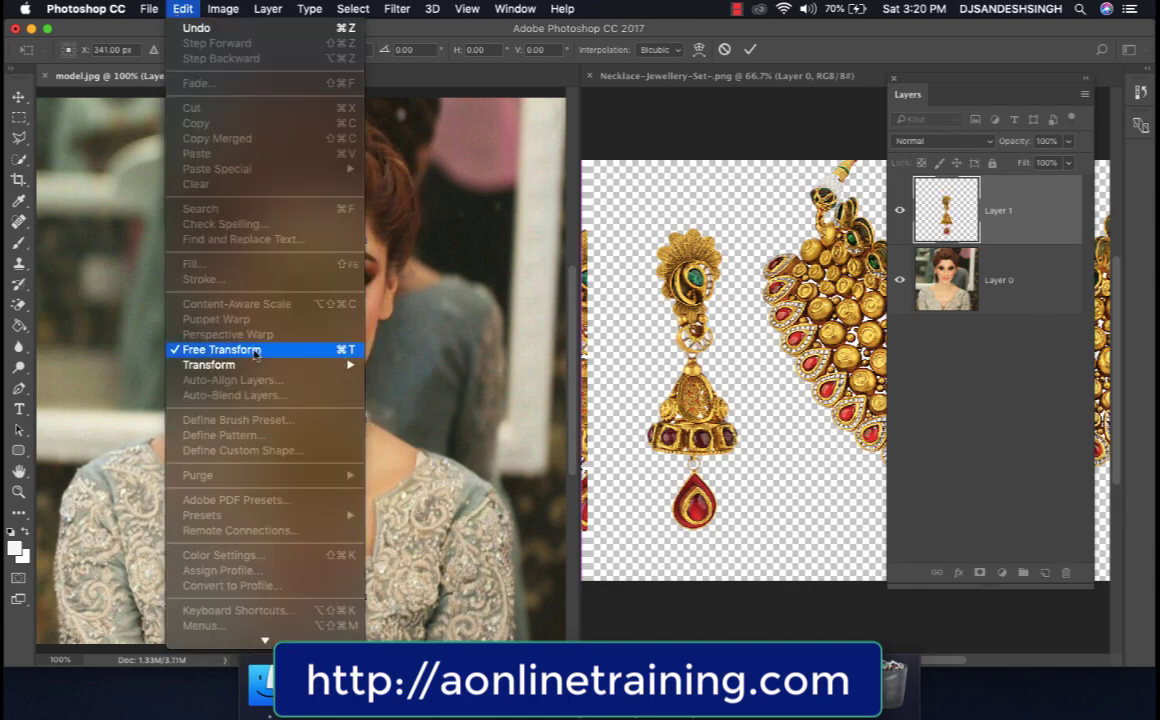
{"action": "left_click", "coordinate": [447, 188]}
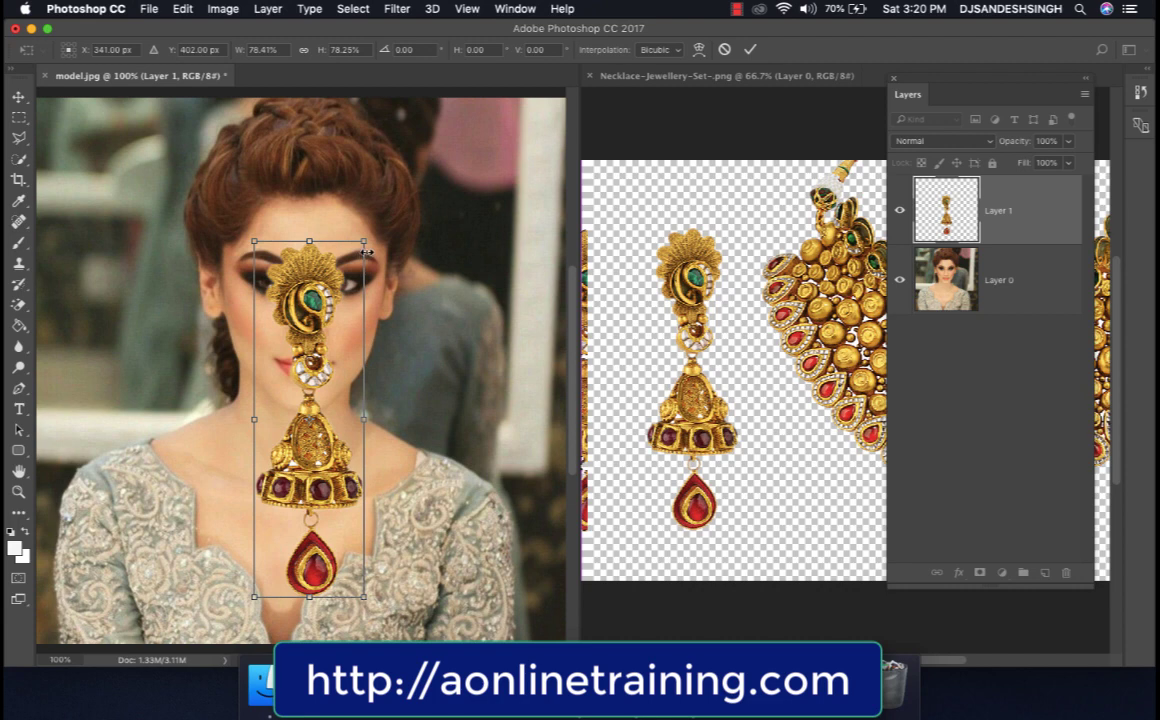
{"action": "left_click_drag", "start_coordinate": [365, 243], "coordinate": [333, 322]}
{"action": "left_click_drag", "start_coordinate": [313, 365], "coordinate": [215, 335]}
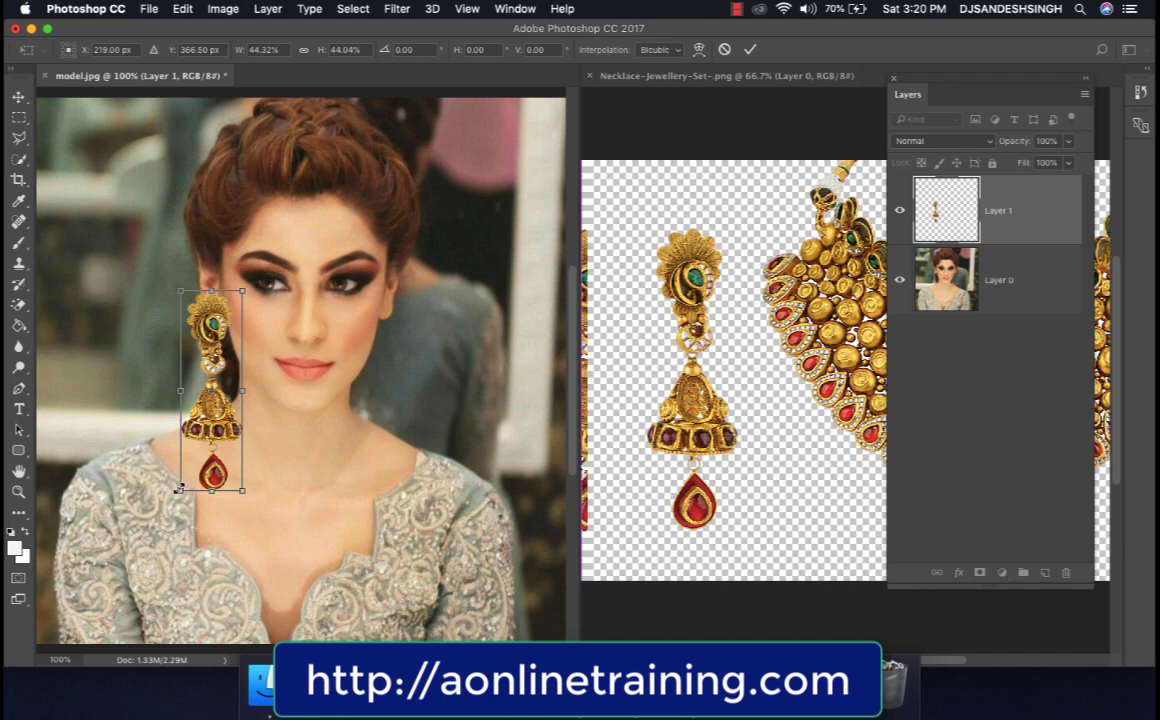
{"action": "left_click_drag", "start_coordinate": [178, 489], "coordinate": [196, 462]}
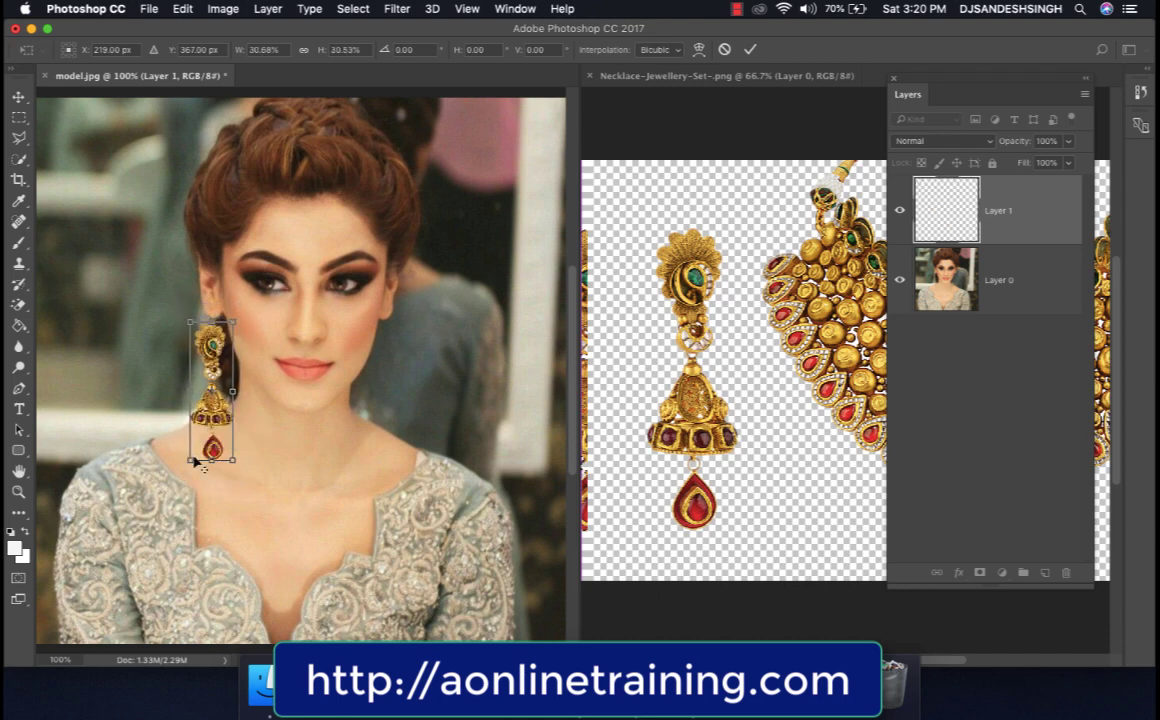
{"action": "left_click_drag", "start_coordinate": [201, 387], "coordinate": [203, 366]}
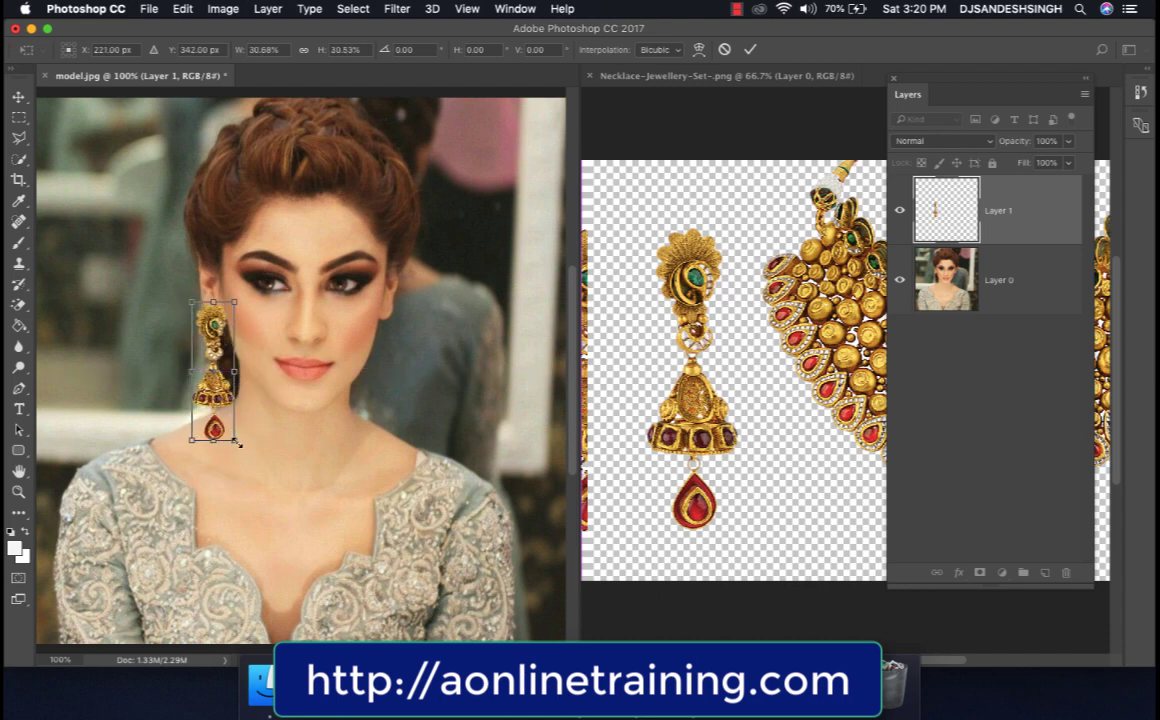
{"action": "left_click_drag", "start_coordinate": [191, 441], "coordinate": [214, 376]}
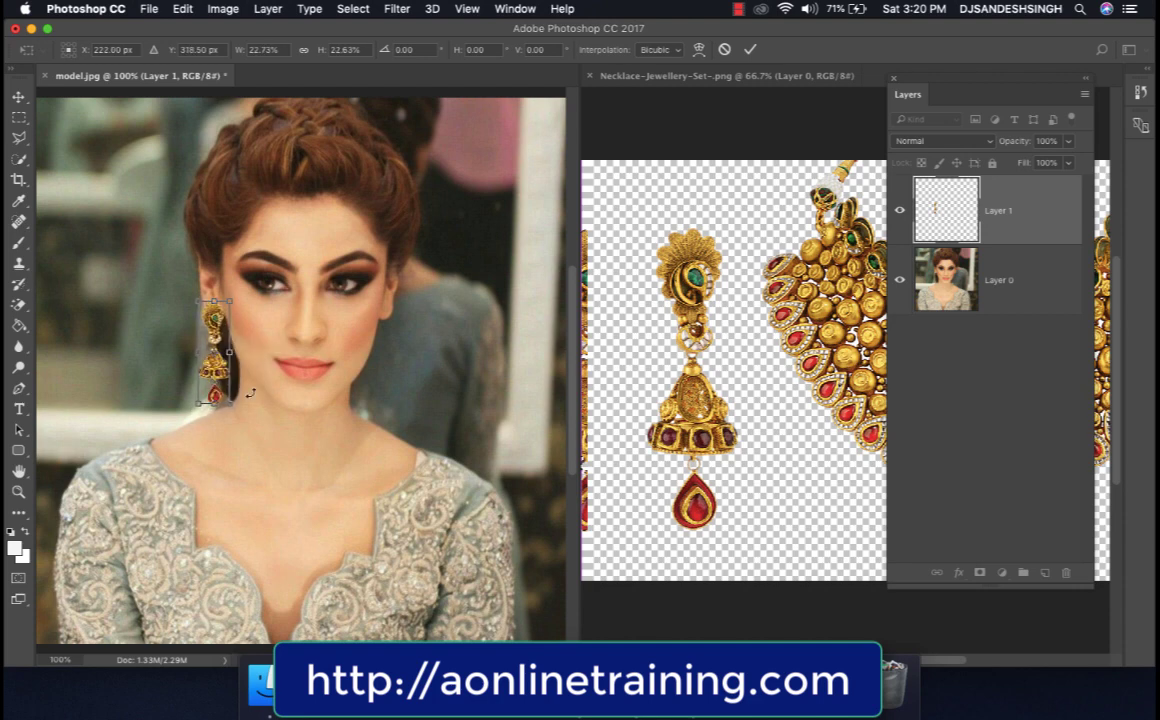
{"action": "key", "text": "Return"}
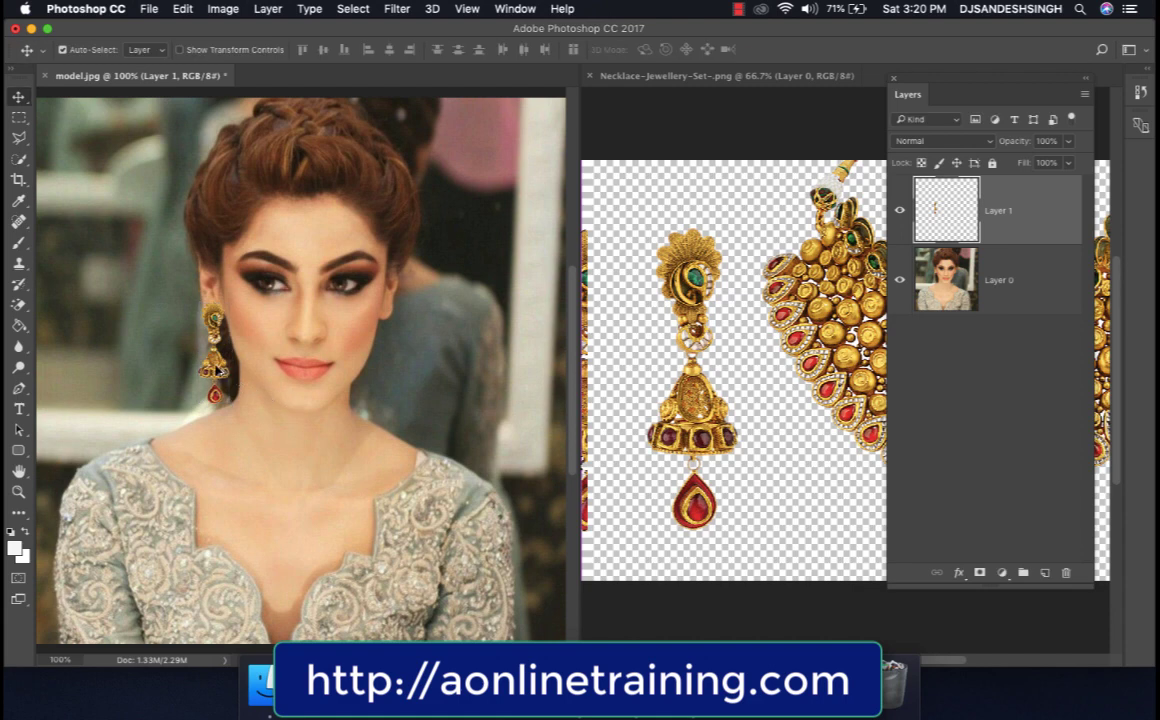
Duplicate the earring onto the model's other ear, flip the copy horizontally and align it under the earlobe.
{"action": "left_click_drag", "start_coordinate": [216, 371], "coordinate": [405, 372]}
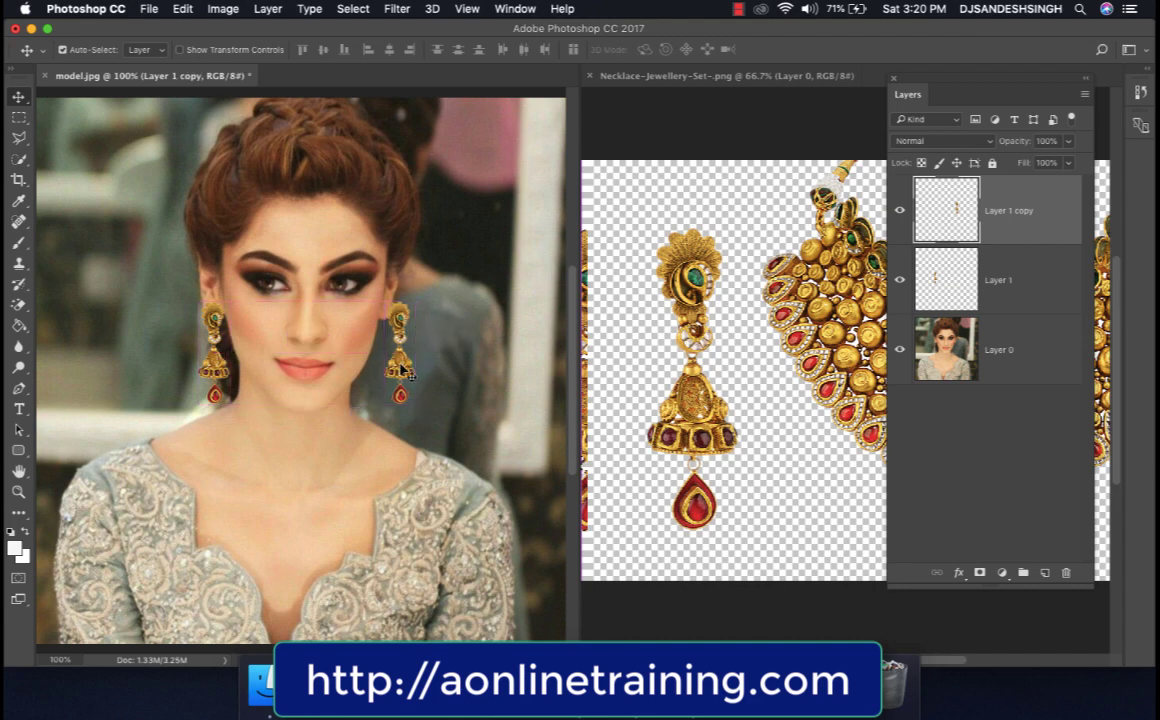
{"action": "key", "text": "super+t"}
{"action": "left_click", "coordinate": [180, 9]}
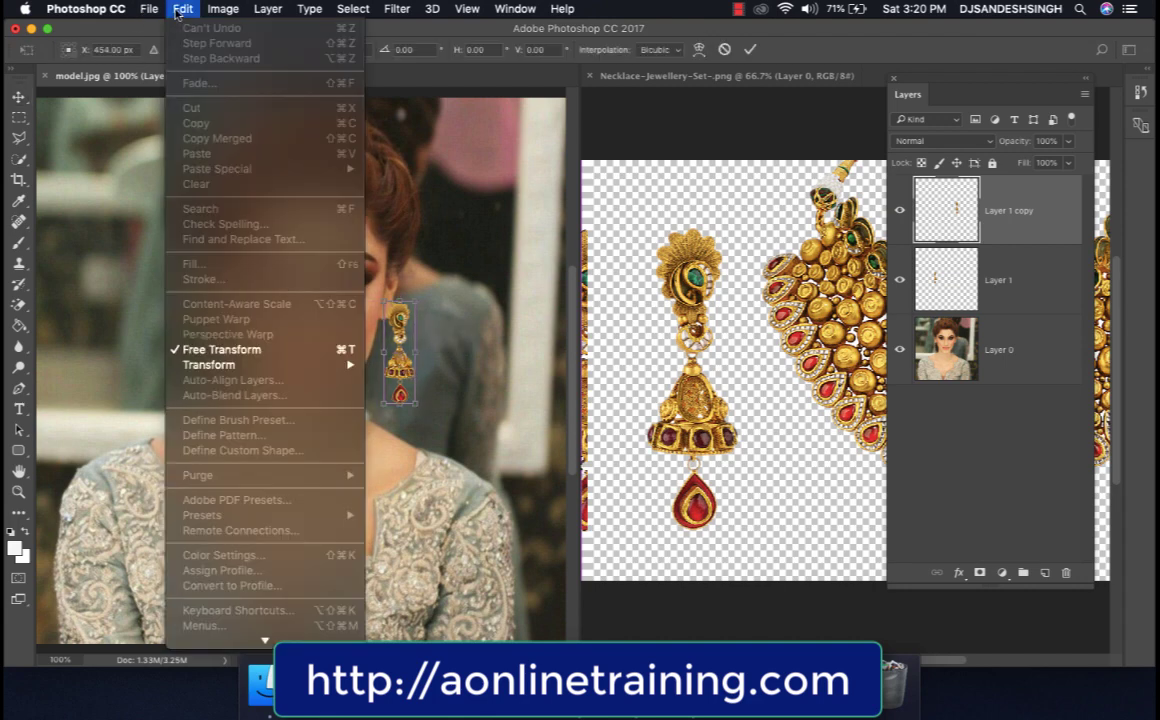
{"action": "left_click", "coordinate": [374, 335]}
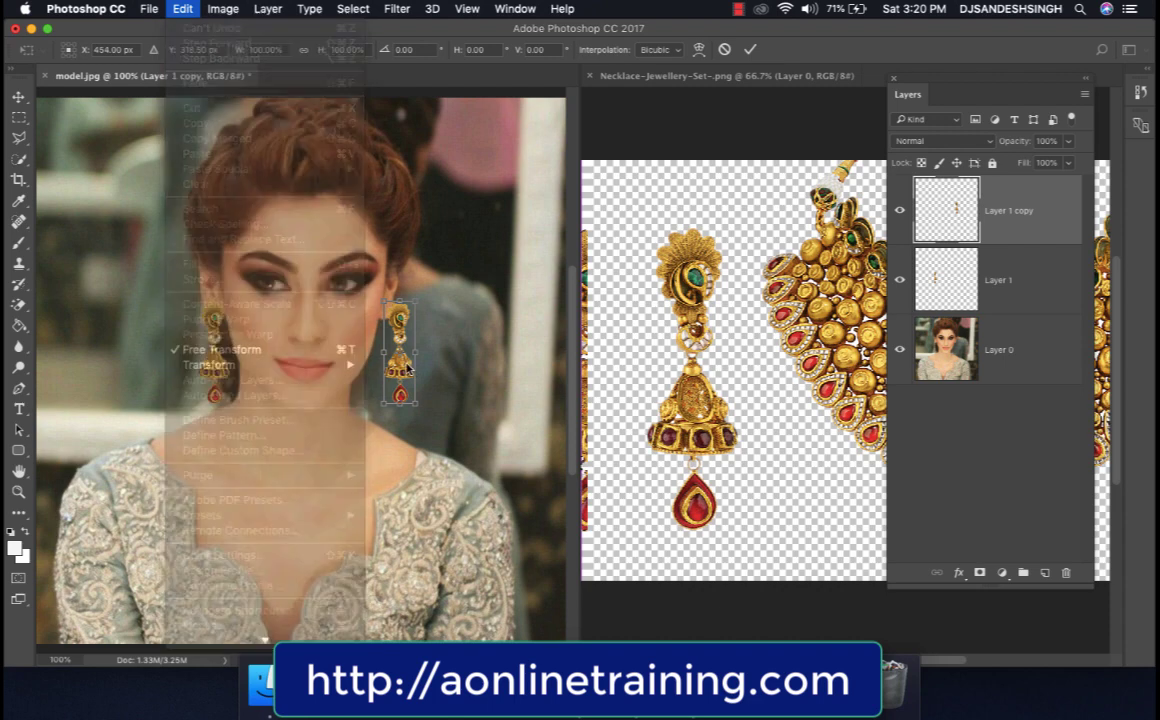
{"action": "right_click", "coordinate": [402, 372]}
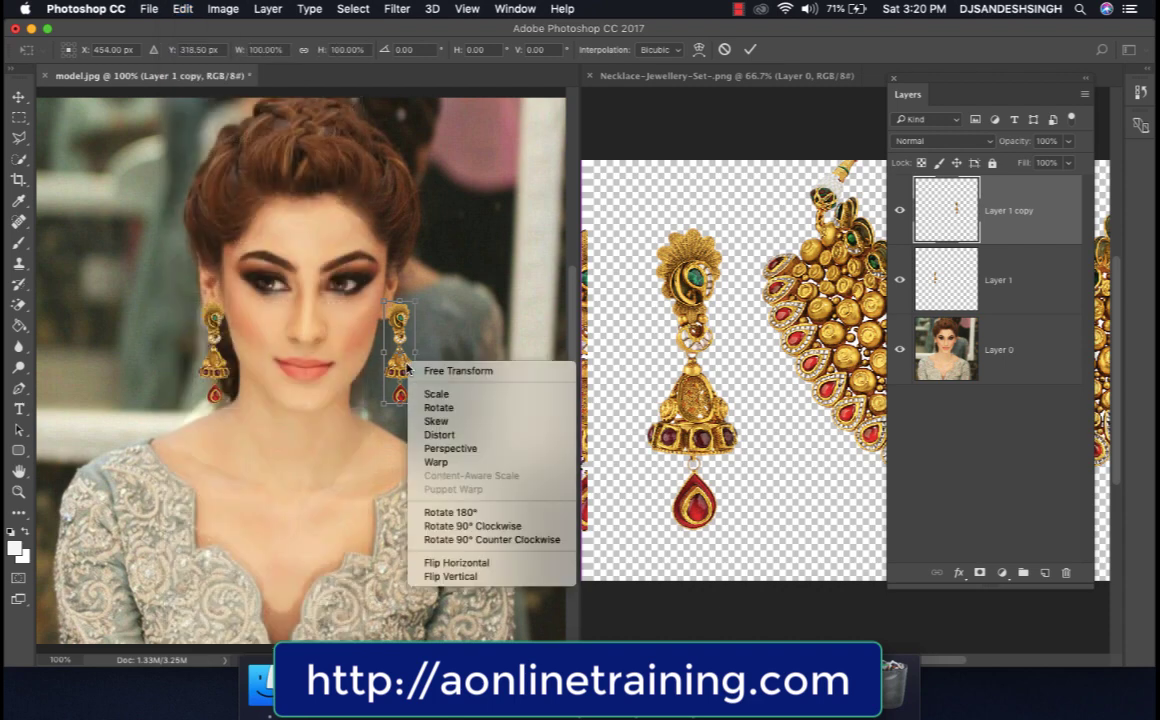
{"action": "left_click", "coordinate": [489, 568]}
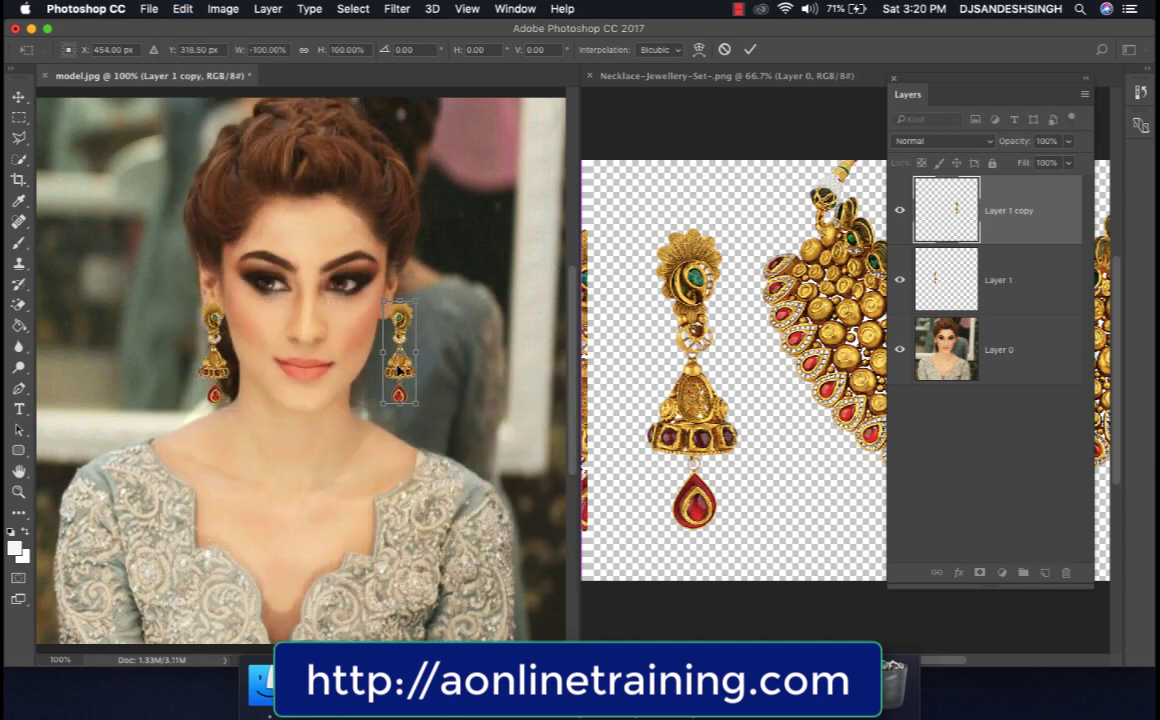
{"action": "left_click_drag", "start_coordinate": [398, 370], "coordinate": [389, 370]}
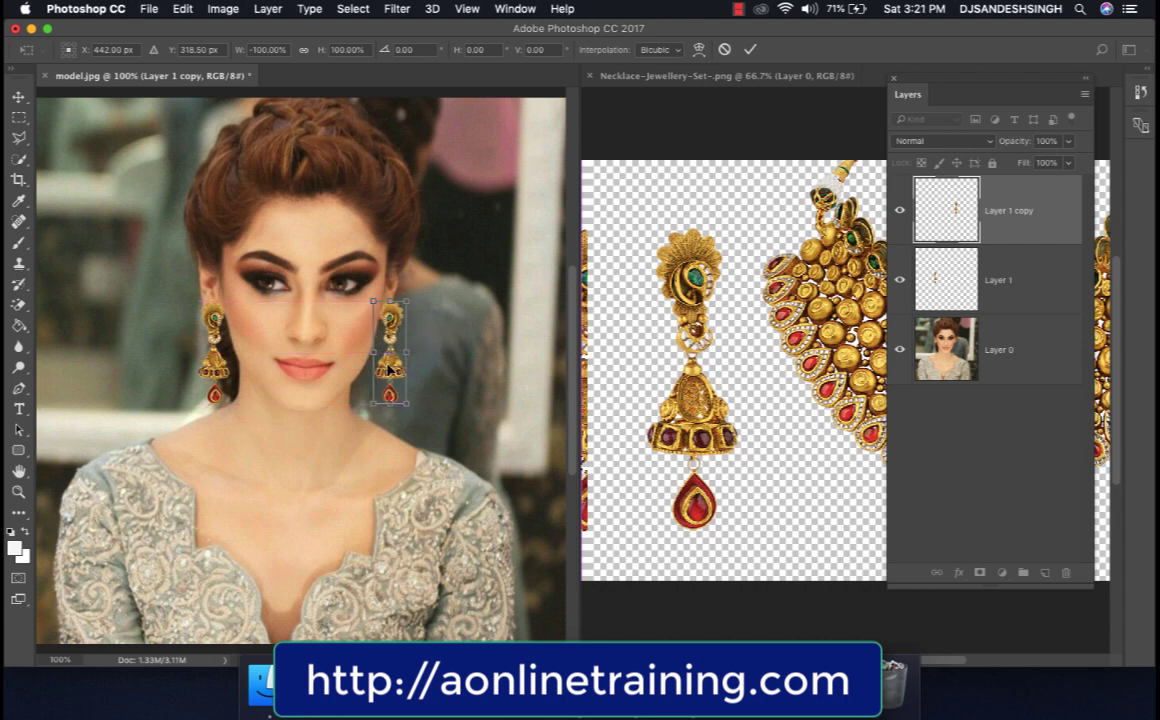
{"action": "key", "text": "Return"}
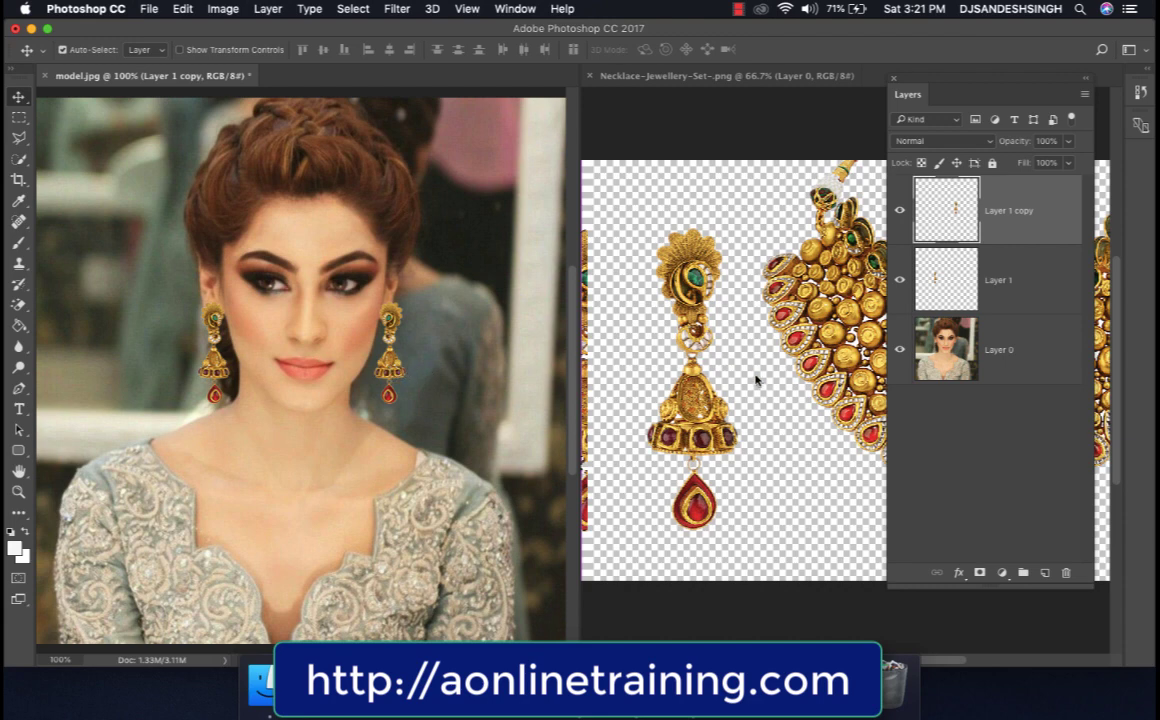
Clear the earring selection in the jewellery image and move the Layers panel clear of the necklace.
{"action": "left_click", "coordinate": [688, 348]}
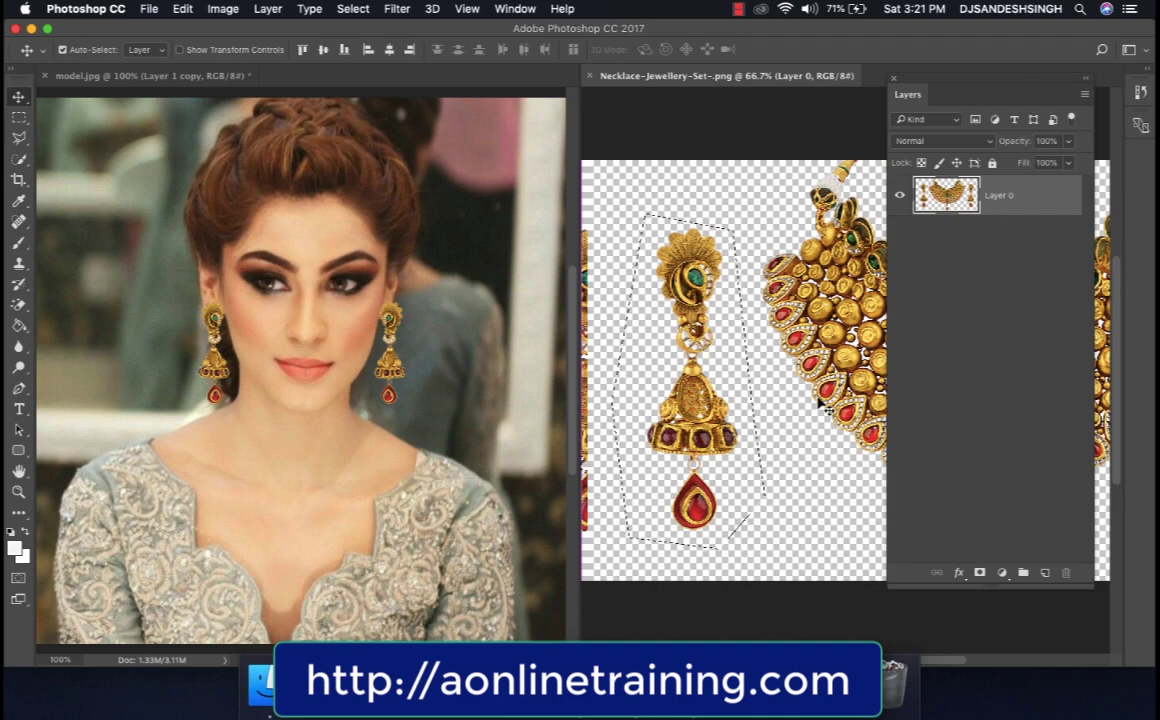
{"action": "key", "text": "super+d"}
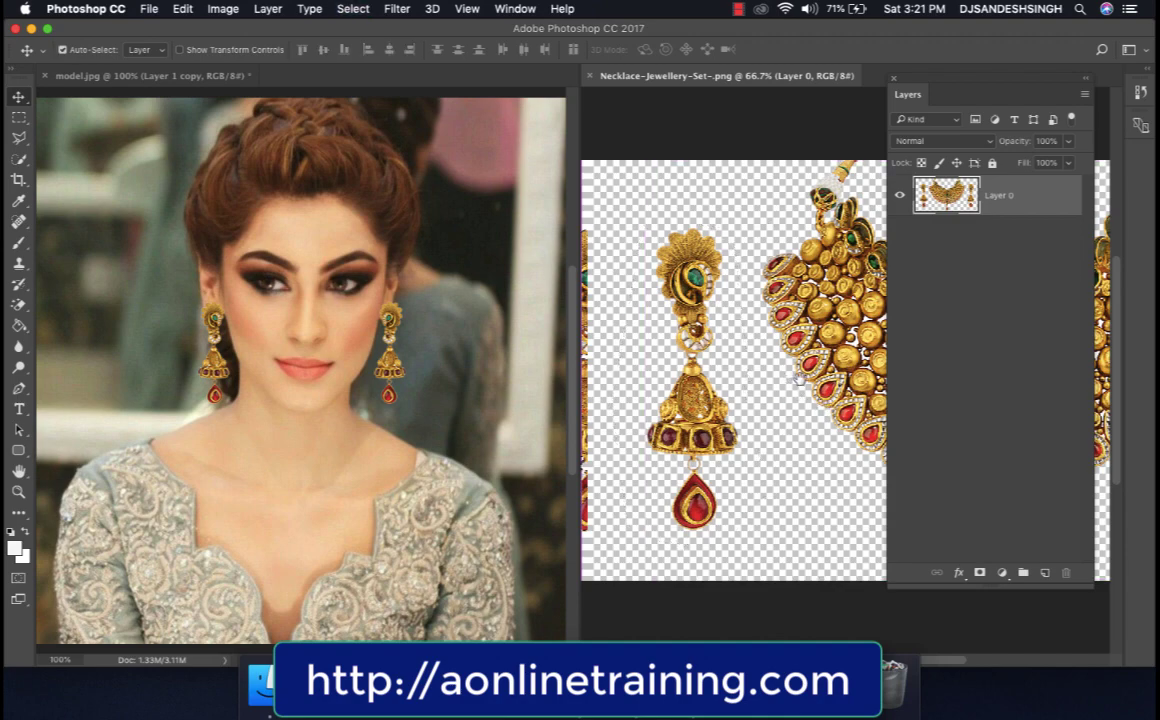
{"action": "scroll", "coordinate": [790, 383], "scroll_direction": "right", "scroll_amount": 5}
{"action": "scroll", "coordinate": [690, 350], "scroll_direction": "right", "scroll_amount": 2}
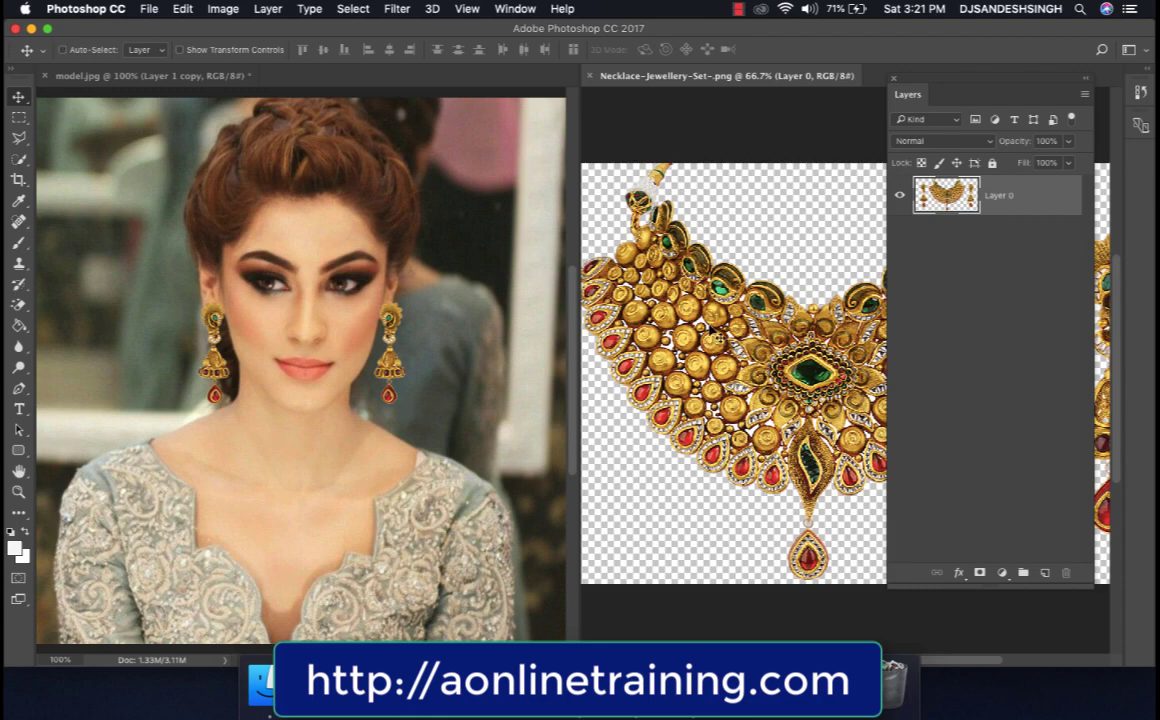
{"action": "key", "text": "super+minus"}
{"action": "key", "text": "super+minus"}
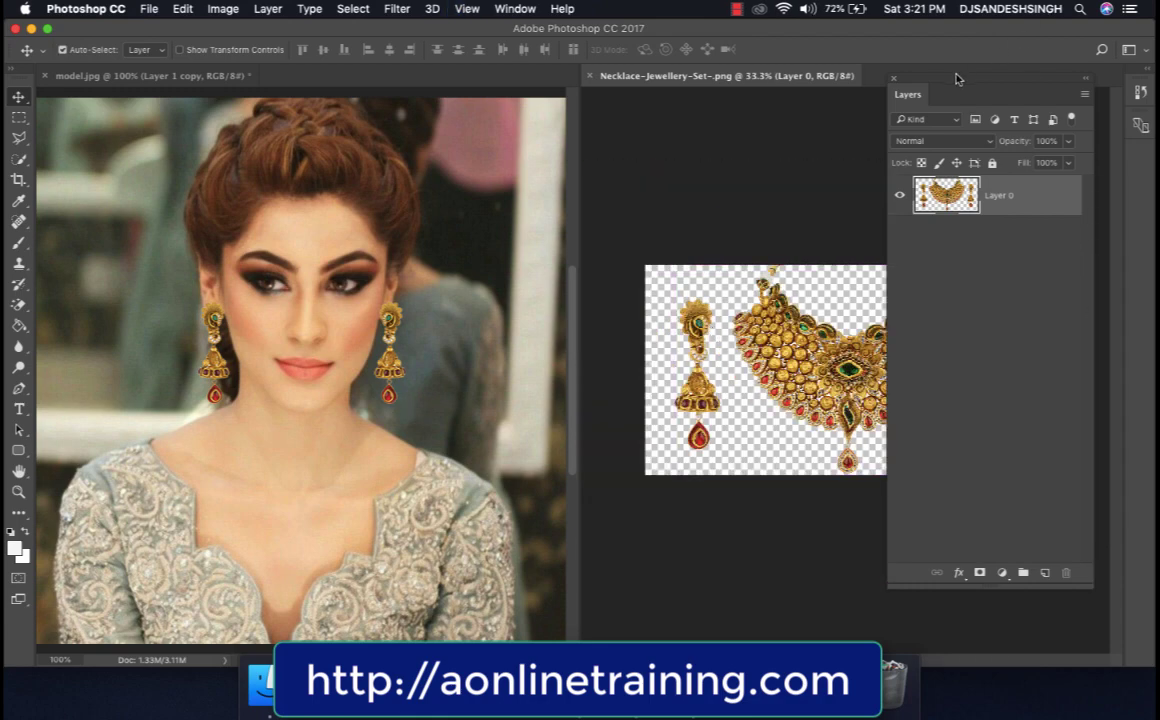
{"action": "left_click_drag", "start_coordinate": [940, 92], "coordinate": [1036, 93]}
Outline the necklace in the jewellery image with a closed Polygonal Lasso selection, leaving out both earrings.
{"action": "left_click", "coordinate": [18, 137]}
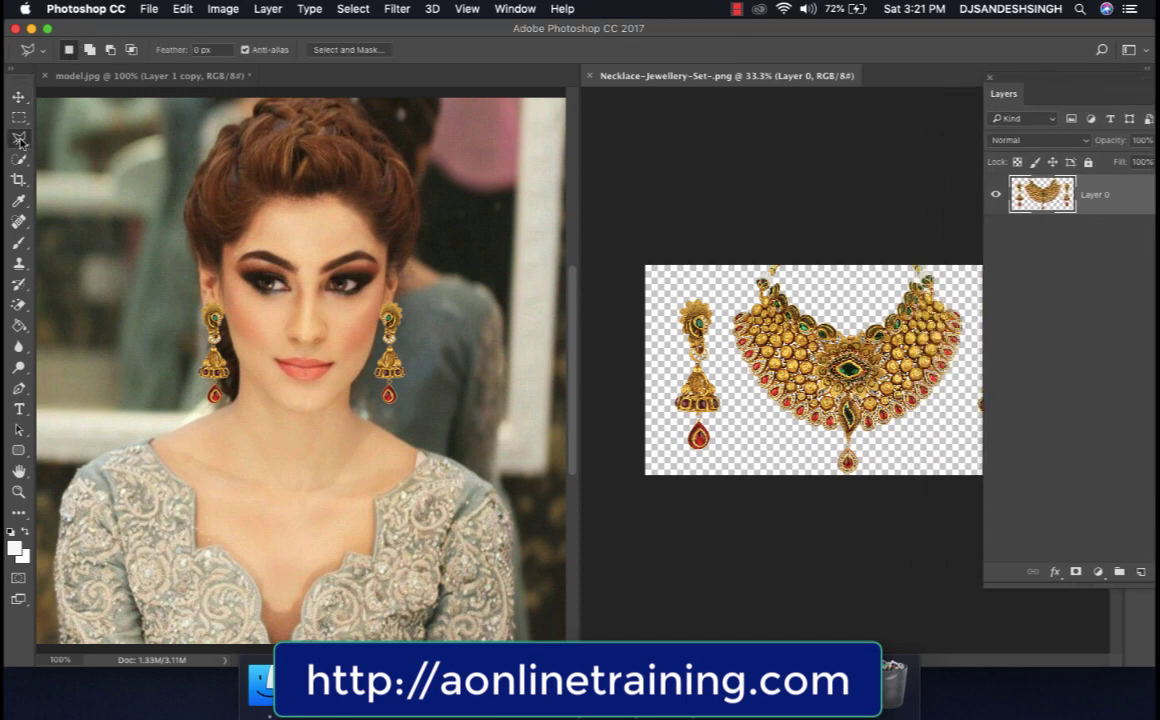
{"action": "left_click", "coordinate": [716, 250]}
{"action": "left_click", "coordinate": [716, 348]}
{"action": "left_click", "coordinate": [829, 499]}
{"action": "left_click", "coordinate": [915, 466]}
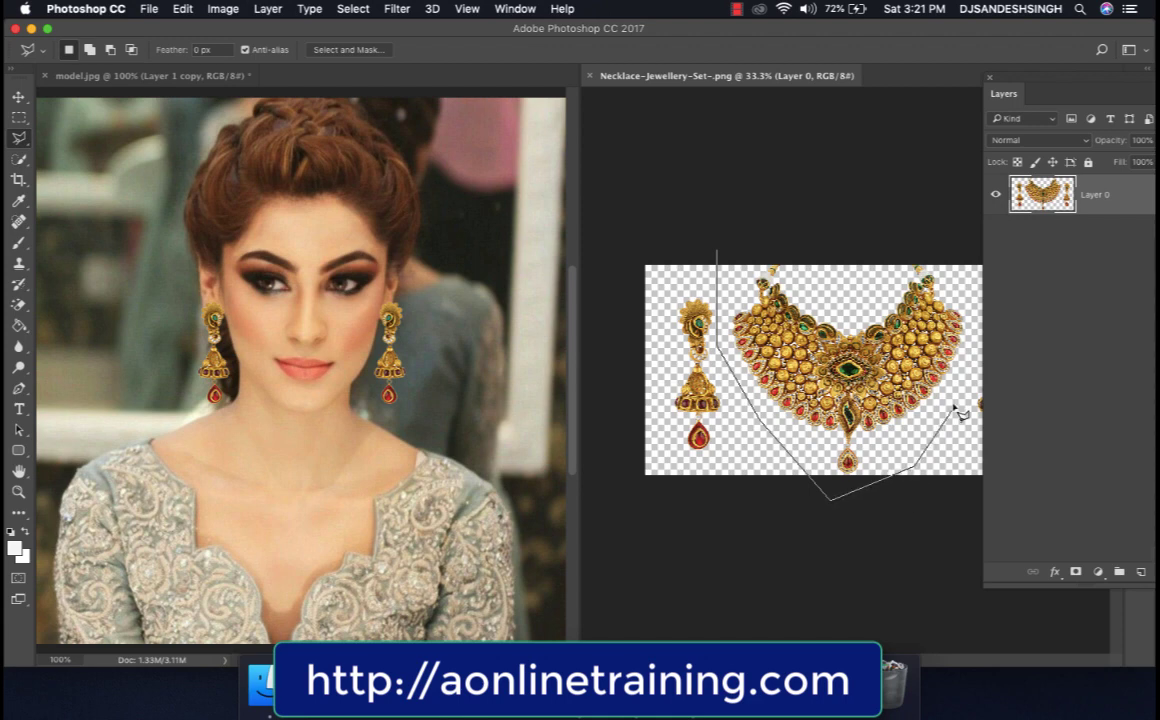
{"action": "left_click", "coordinate": [982, 325]}
{"action": "left_click", "coordinate": [928, 213]}
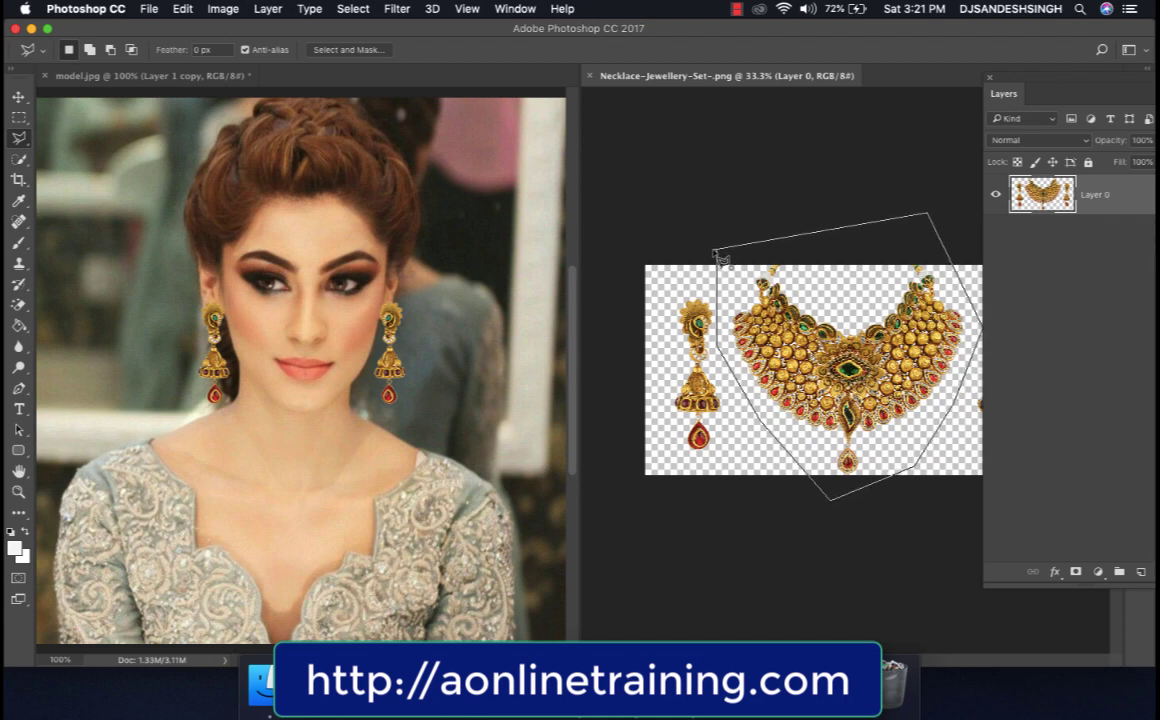
{"action": "left_click", "coordinate": [716, 250]}
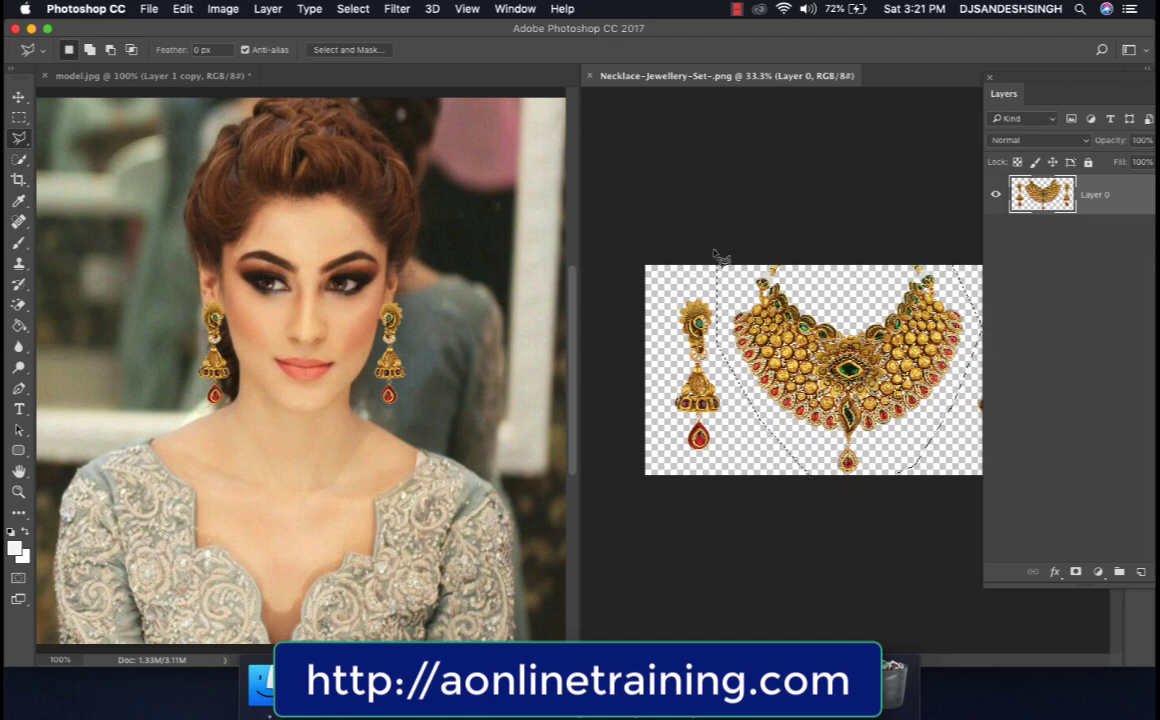
Copy the selected necklace into model.jpg and scale it proportionally to about 29%, placing it over the woman's neck and chest.
{"action": "left_click", "coordinate": [18, 97]}
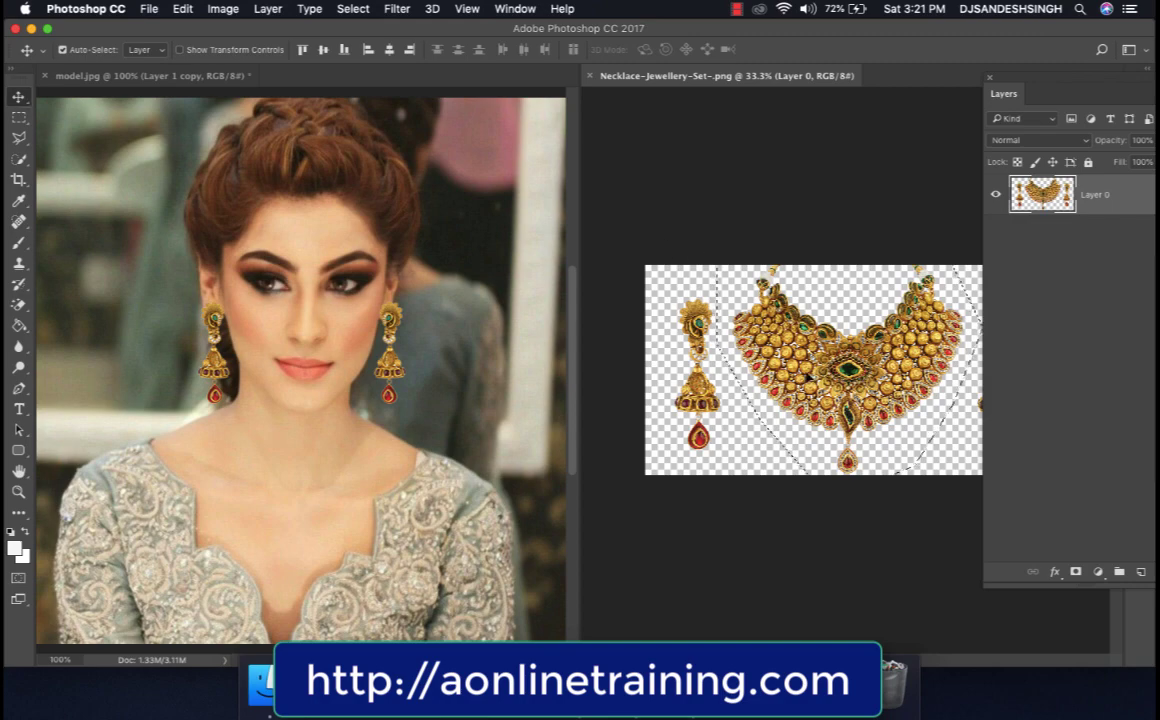
{"action": "left_click_drag", "start_coordinate": [745, 340], "coordinate": [337, 377]}
{"action": "key", "text": "ctrl+t"}
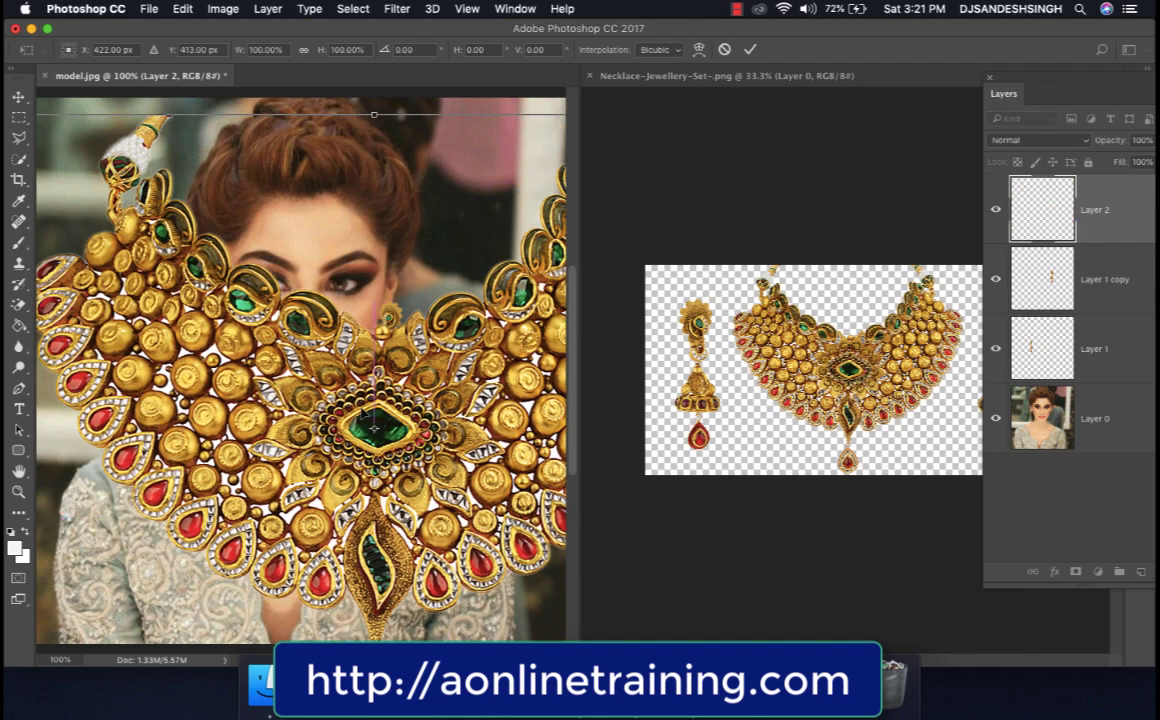
{"action": "left_click_drag", "start_coordinate": [156, 224], "coordinate": [203, 229]}
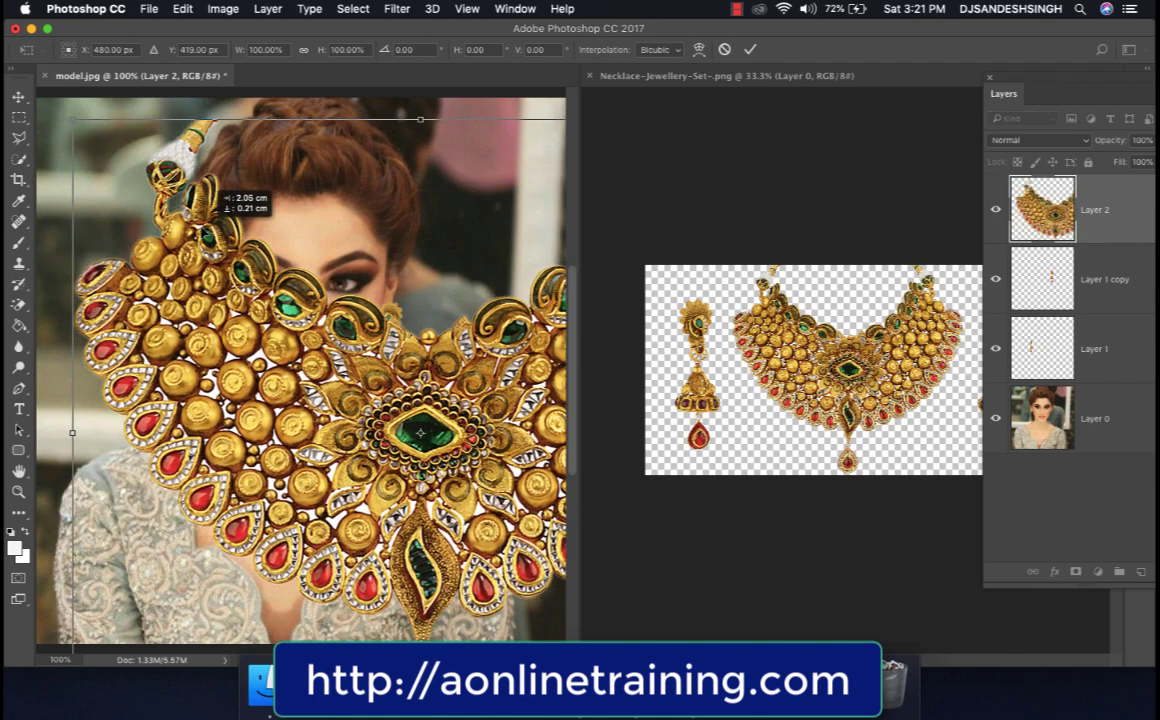
{"action": "left_click_drag", "start_coordinate": [73, 120], "coordinate": [291, 325]}
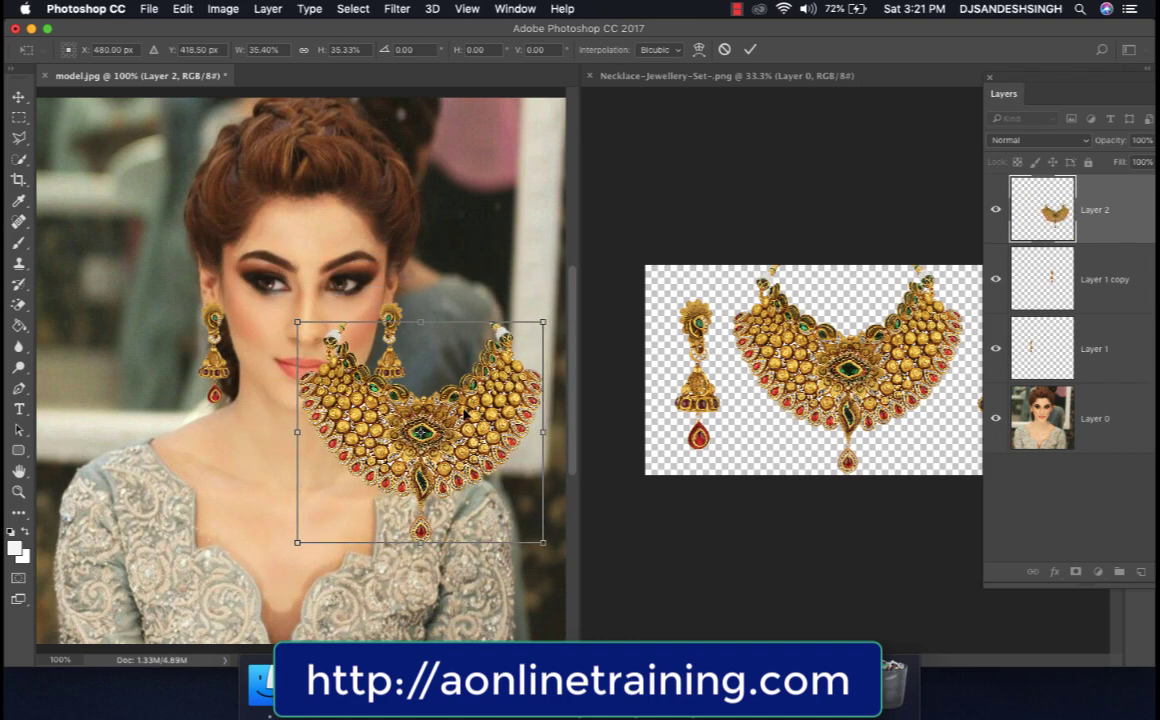
{"action": "left_click_drag", "start_coordinate": [465, 413], "coordinate": [341, 475]}
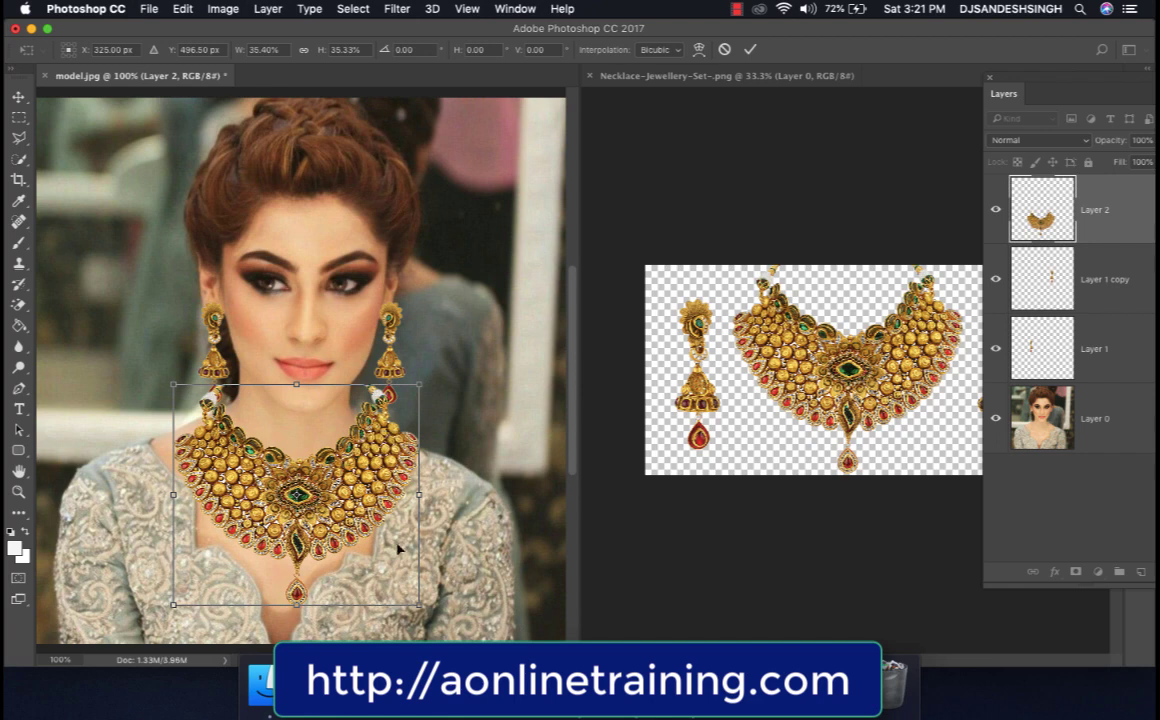
{"action": "left_click_drag", "start_coordinate": [419, 603], "coordinate": [399, 584]}
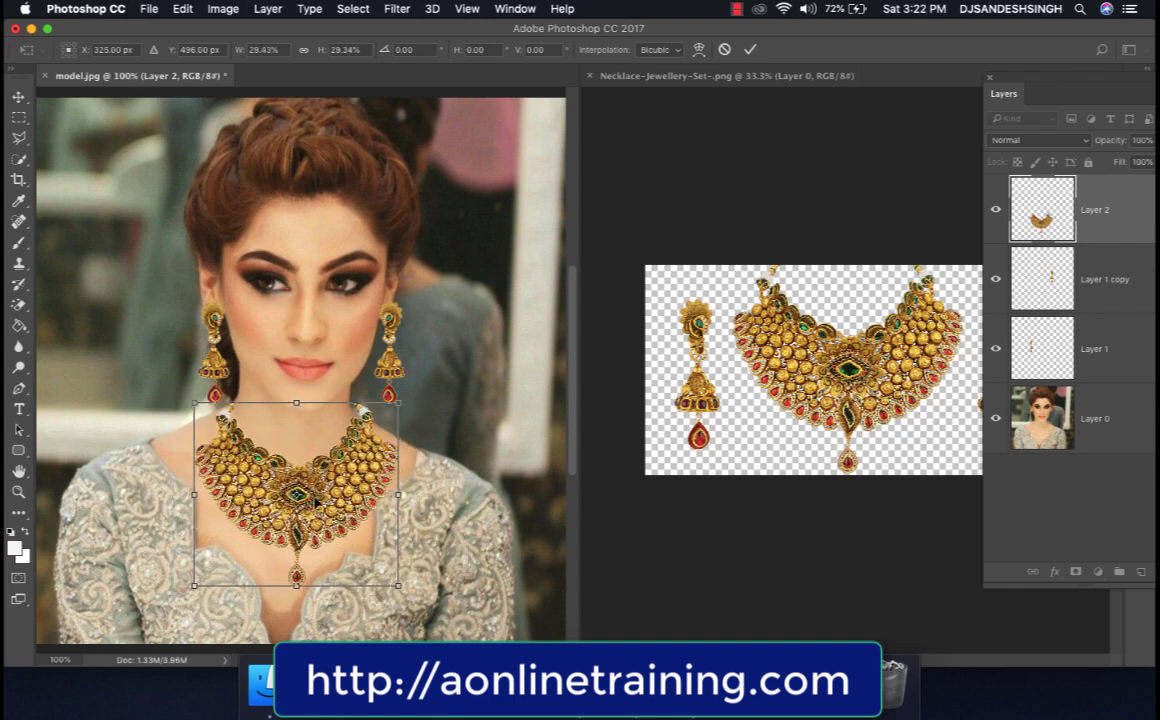
Fine-position the necklace below the woman's neck at about X 321 px, Y 494 px while it is being transformed.
{"action": "left_click_drag", "start_coordinate": [320, 505], "coordinate": [330, 507]}
{"action": "key", "text": "Left"}
{"action": "key", "text": "Left"}
{"action": "key", "text": "Left"}
{"action": "key", "text": "Left"}
{"action": "key", "text": "Left"}
{"action": "key", "text": "Left"}
{"action": "key", "text": "Left"}
{"action": "key", "text": "Left"}
{"action": "key", "text": "Left"}
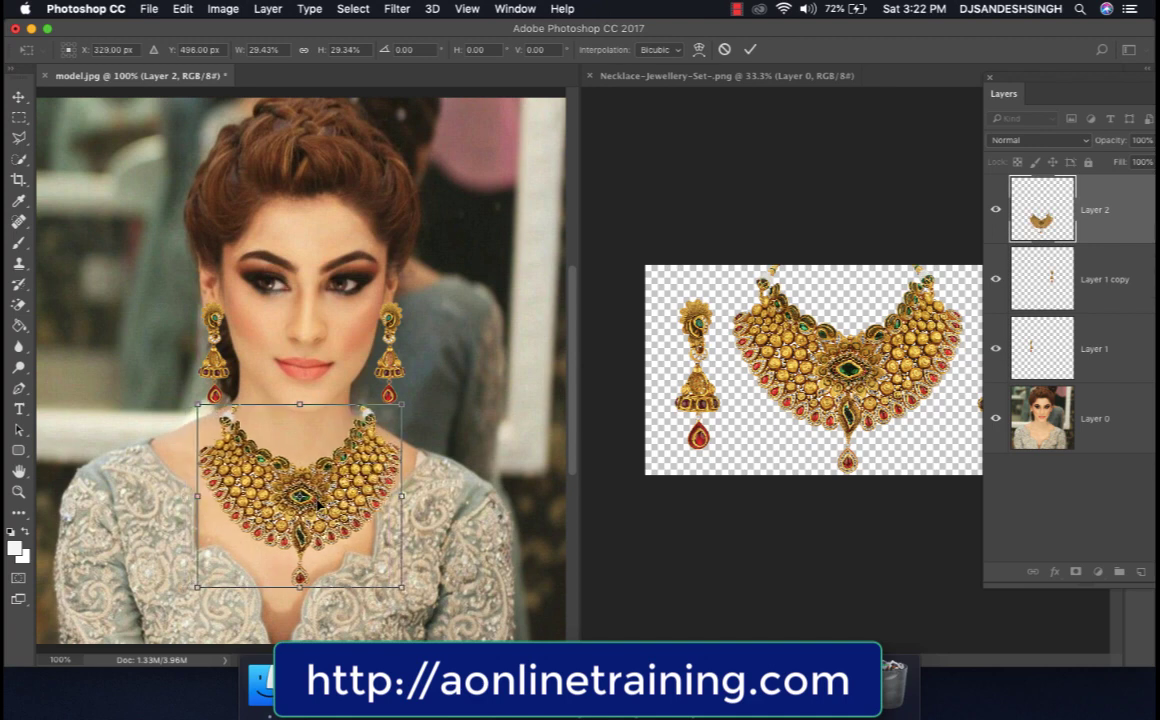
{"action": "key", "text": "Left"}
{"action": "key", "text": "Left"}
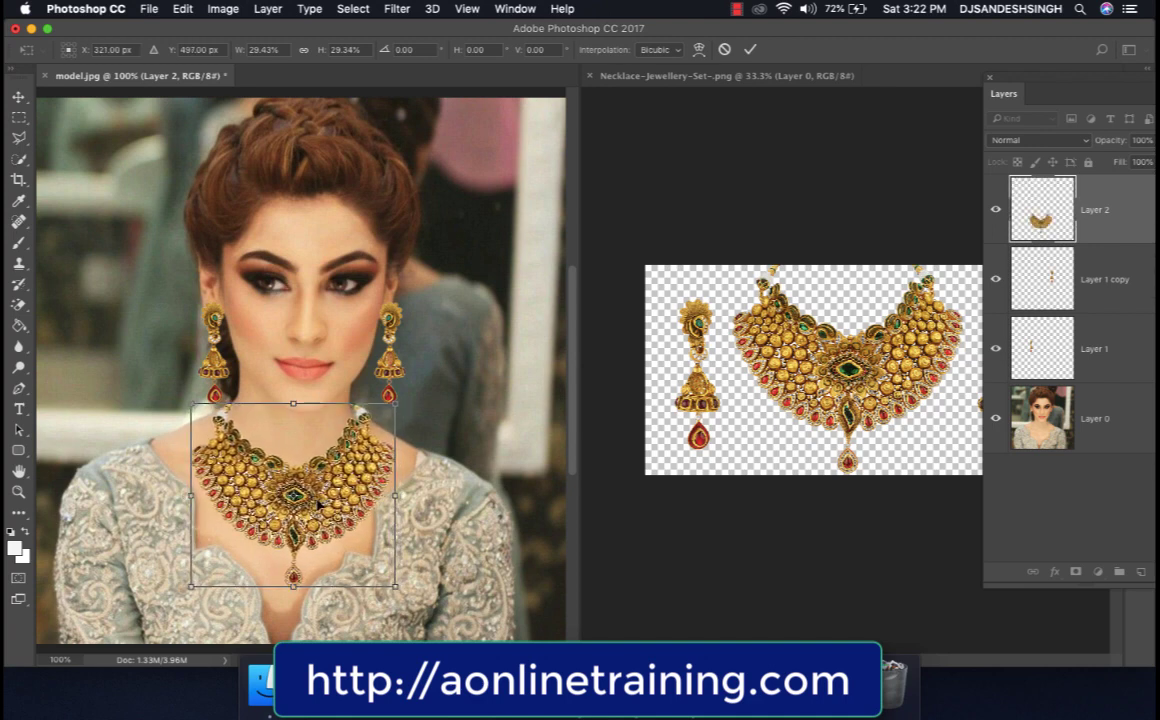
{"action": "key", "text": "Up"}
{"action": "key", "text": "Up"}
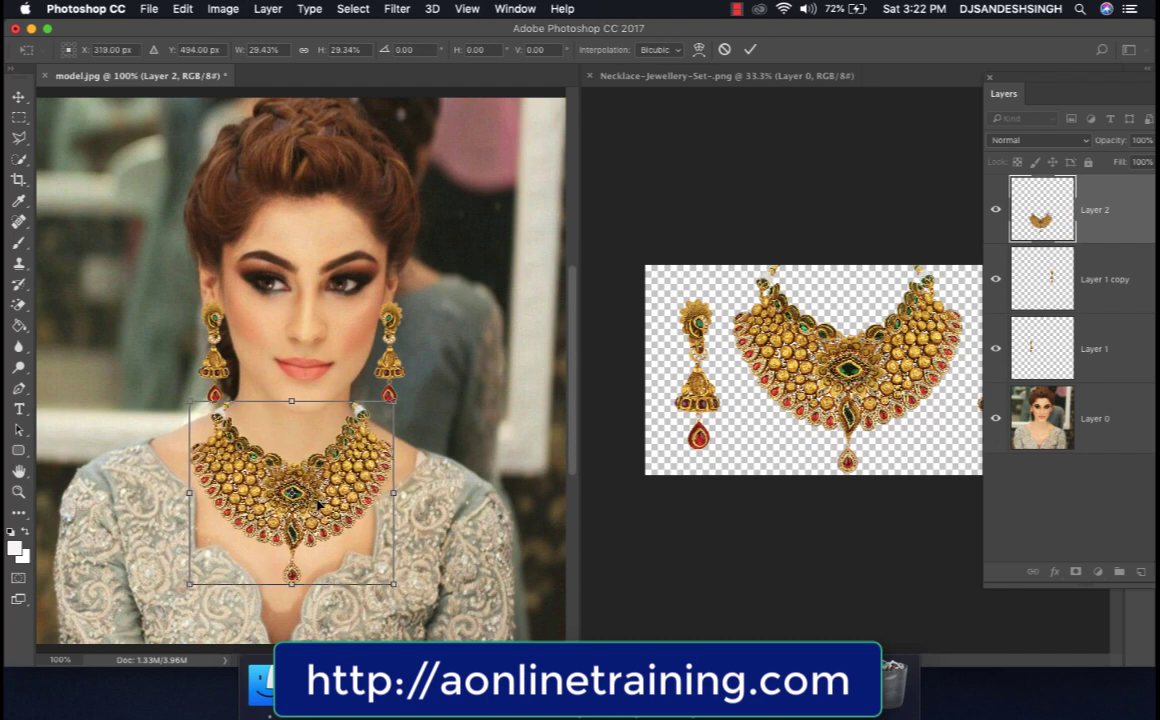
{"action": "key", "text": "Right"}
{"action": "key", "text": "Right"}
{"action": "key", "text": "Right"}
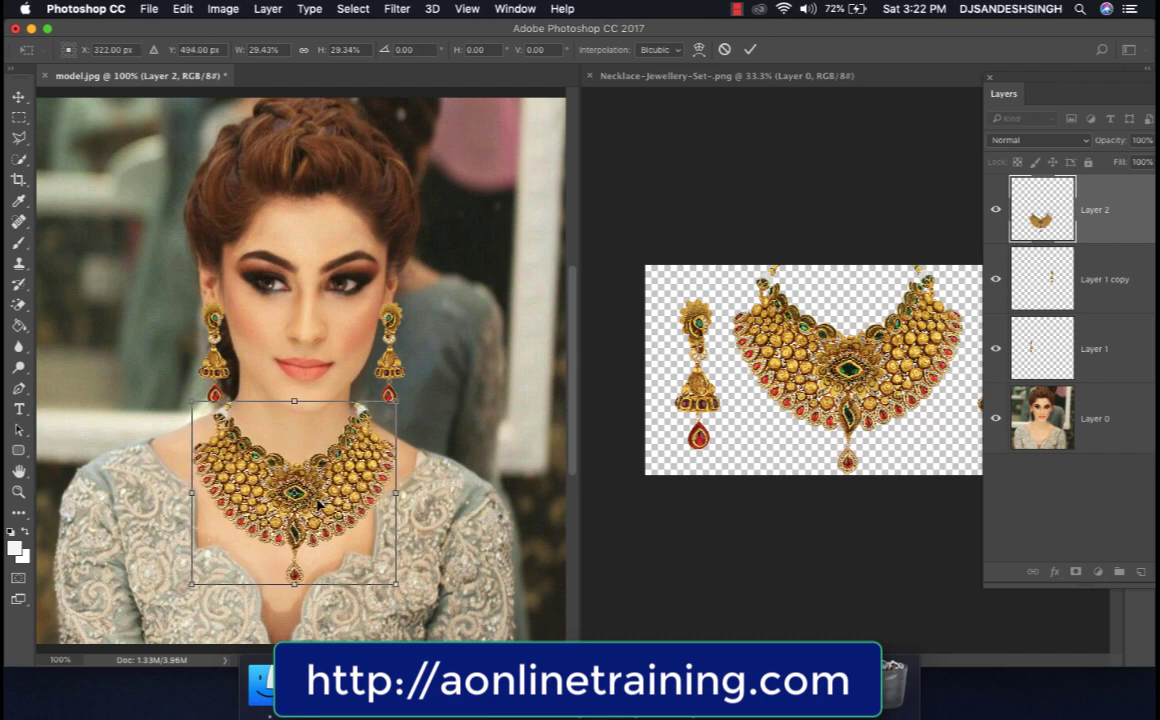
{"action": "key", "text": "Left"}
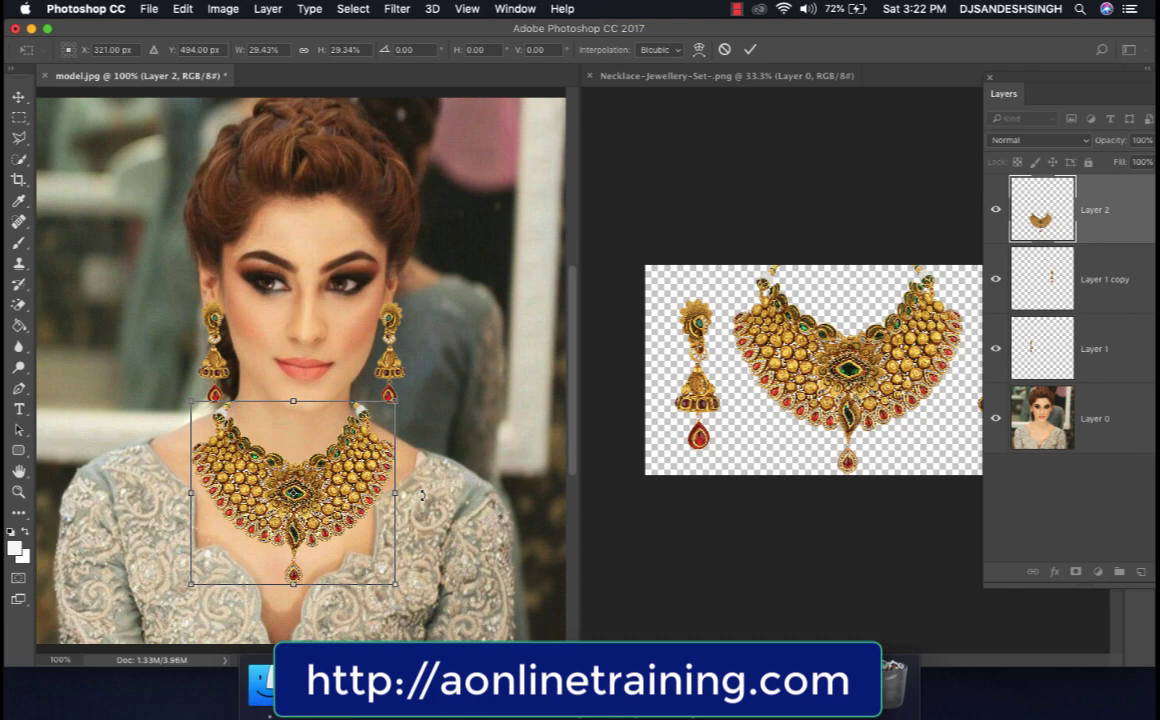
Rotate the necklace clockwise by about 1.28°, shift it to X 318 px, Y 497 px and apply the transform.
{"action": "left_click_drag", "start_coordinate": [422, 497], "coordinate": [423, 500]}
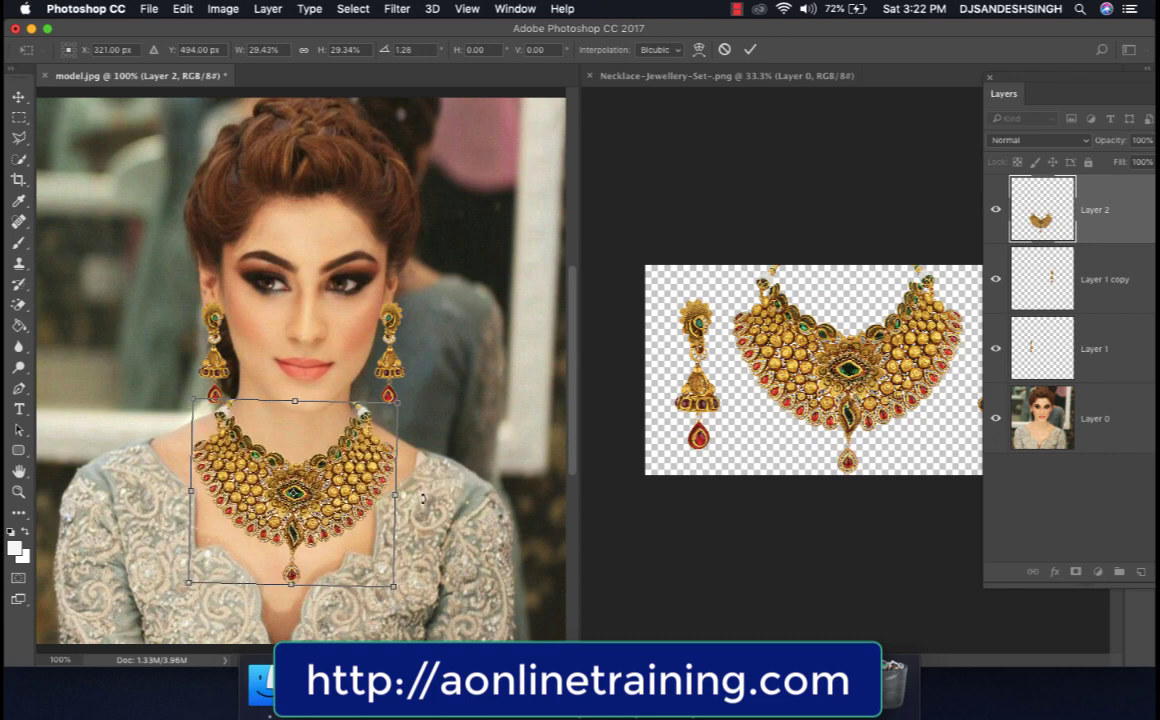
{"action": "key", "text": "Left"}
{"action": "key", "text": "Left"}
{"action": "key", "text": "Left"}
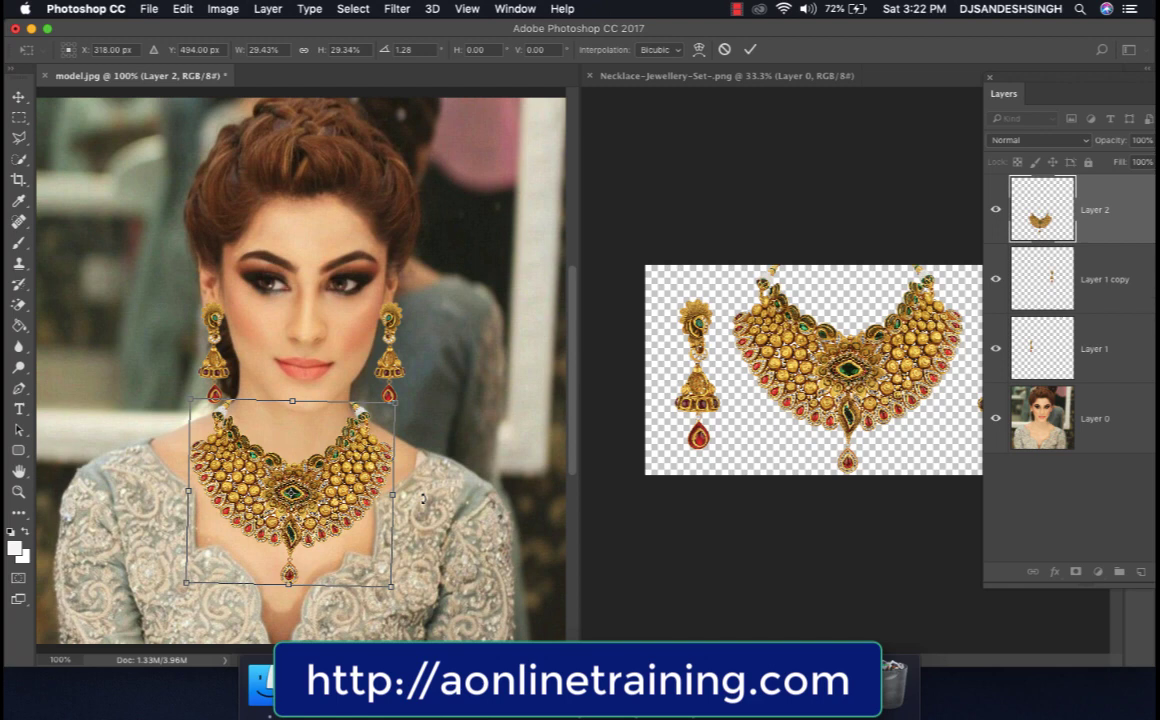
{"action": "key", "text": "Down"}
{"action": "key", "text": "Down"}
{"action": "key", "text": "Down"}
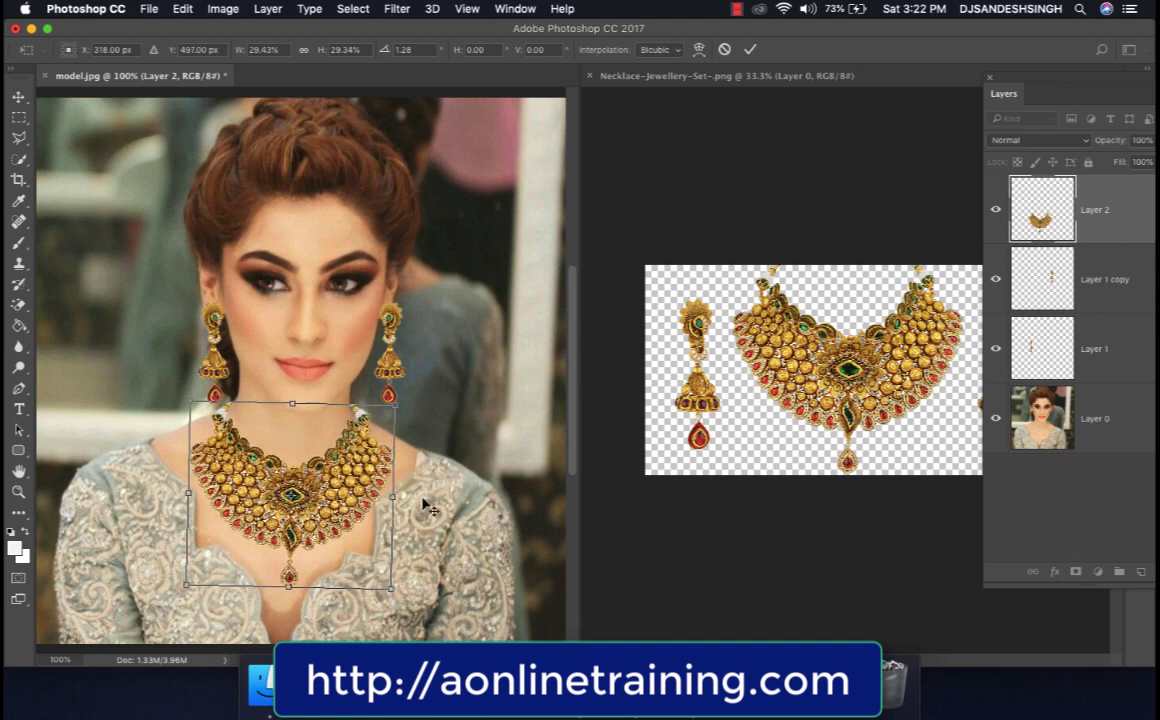
{"action": "key", "text": "Return"}
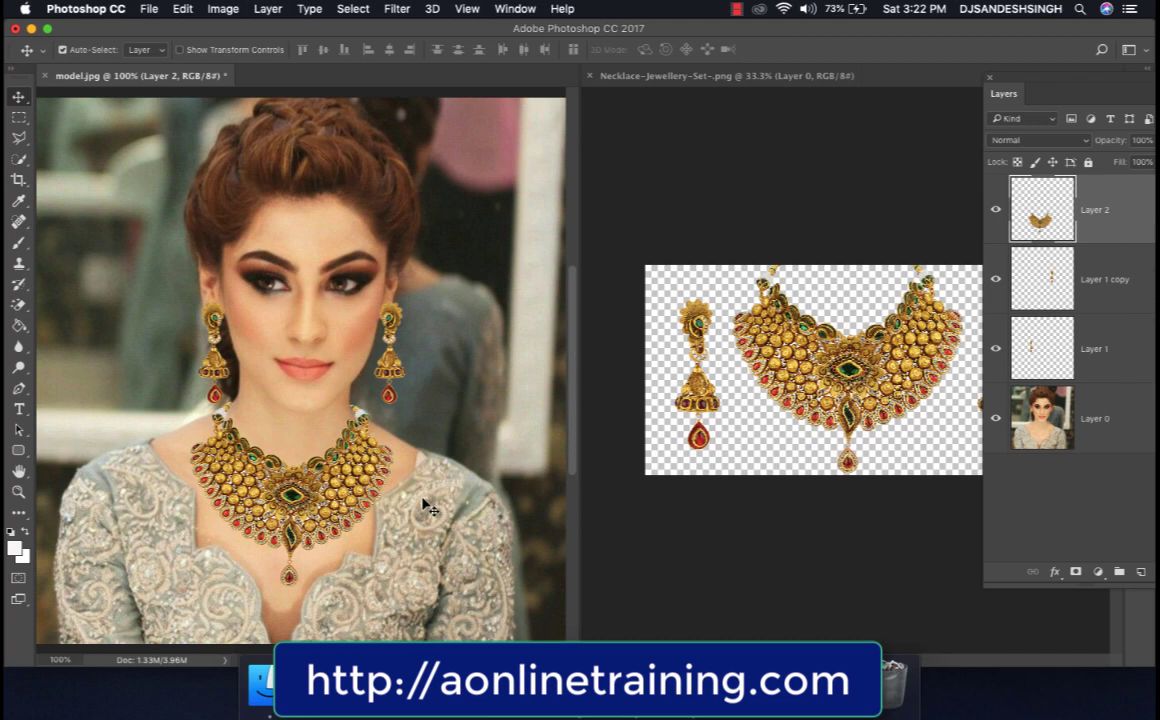
Nudge the necklace layer a few pixels toward the shoulder at the photo's left.
{"action": "key", "text": "Left"}
{"action": "key", "text": "Left"}
{"action": "key", "text": "Left"}
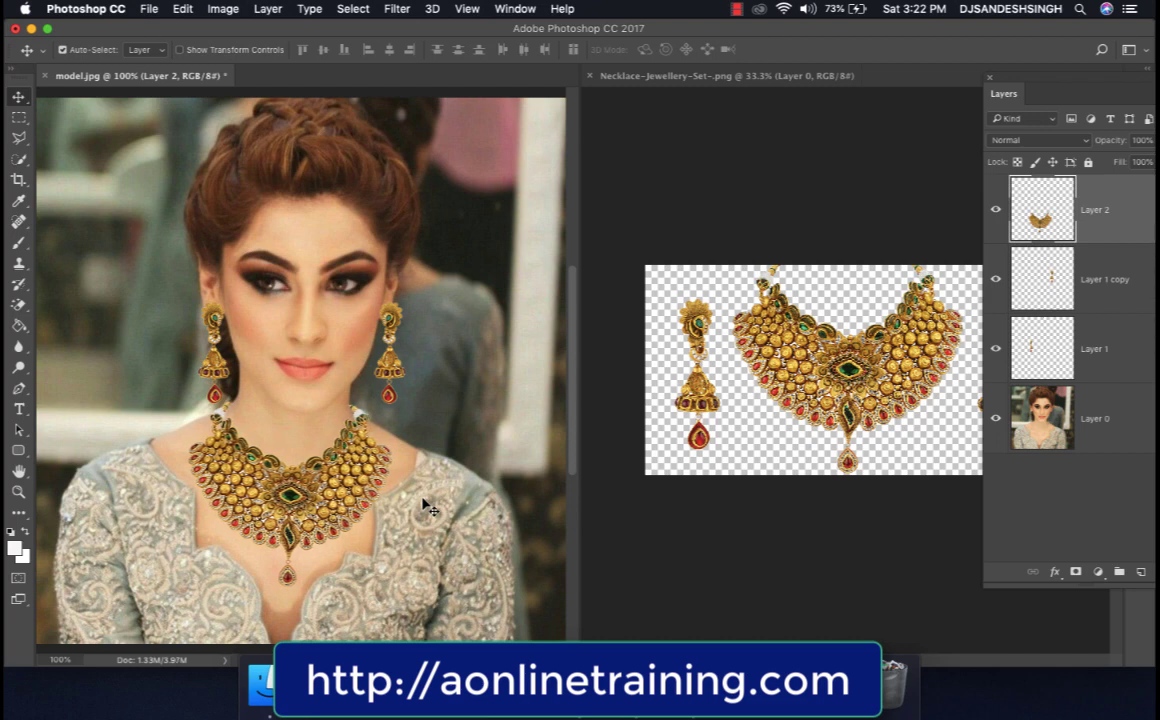
{"action": "key", "text": "Left"}
{"action": "key", "text": "Left"}
{"action": "key", "text": "Left"}
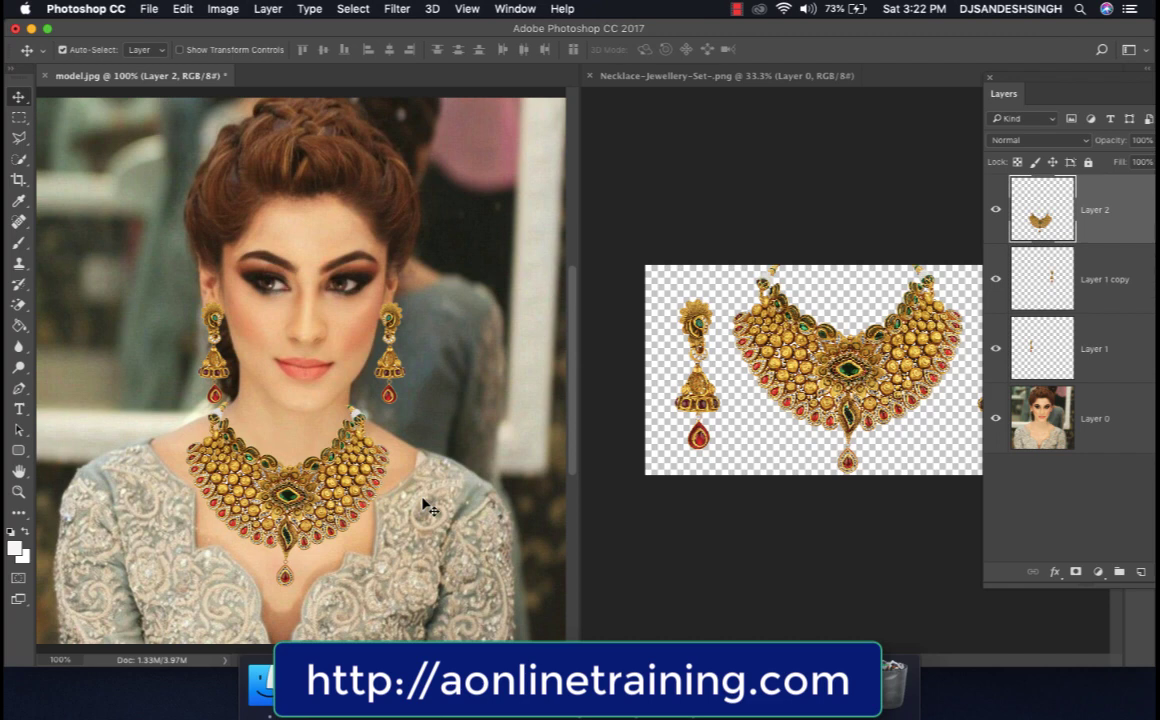
Narrow the necklace to about 98% width, shift it slightly up and right to X 319 px, Y 494 px, and apply the transform.
{"action": "key", "text": "ctrl+t"}
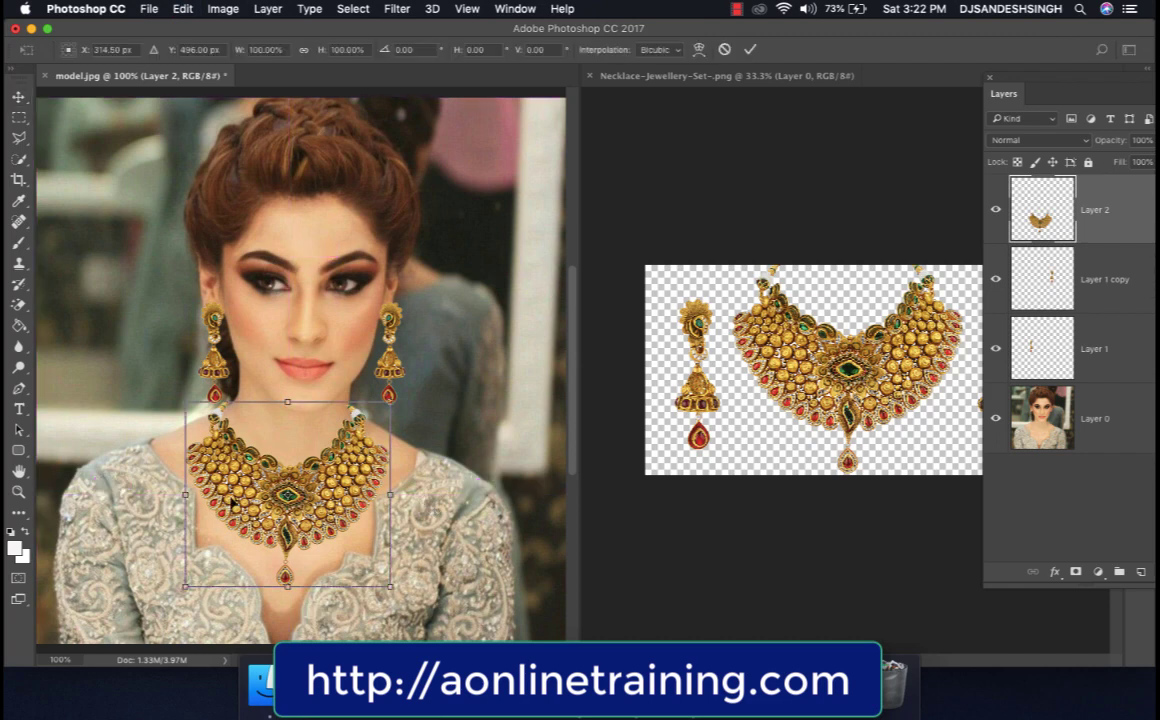
{"action": "left_click_drag", "start_coordinate": [186, 494], "coordinate": [190, 494]}
{"action": "key", "text": "Up"}
{"action": "key", "text": "Up"}
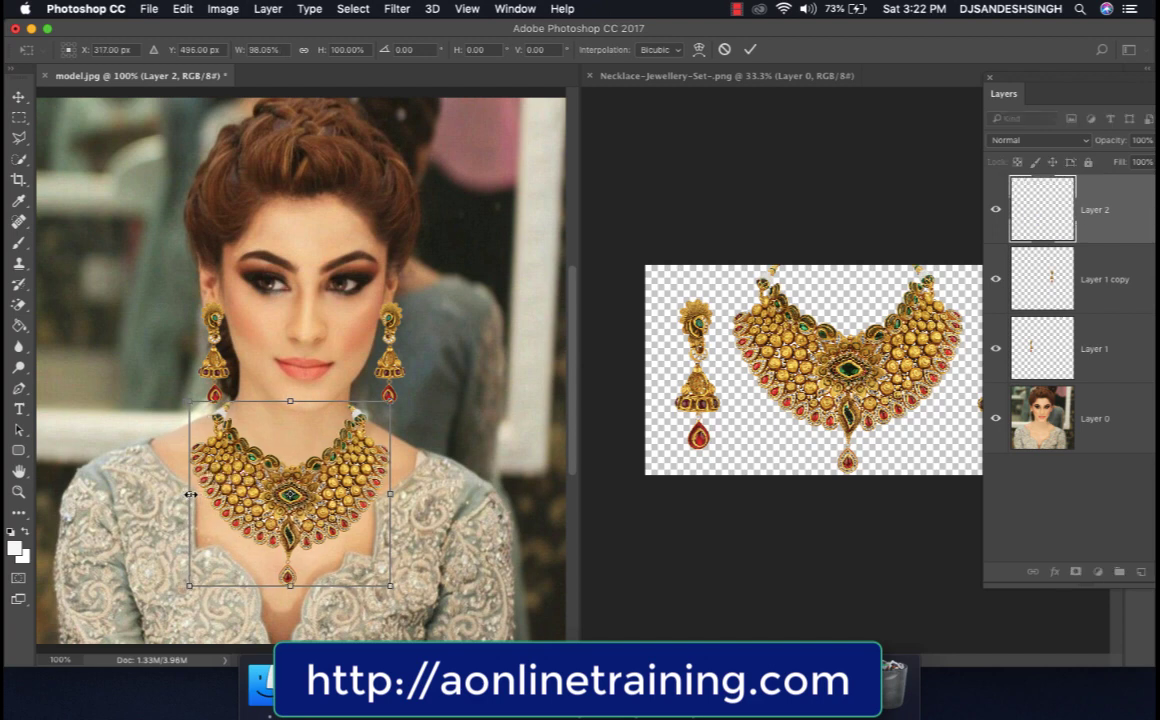
{"action": "key", "text": "Right"}
{"action": "key", "text": "Right"}
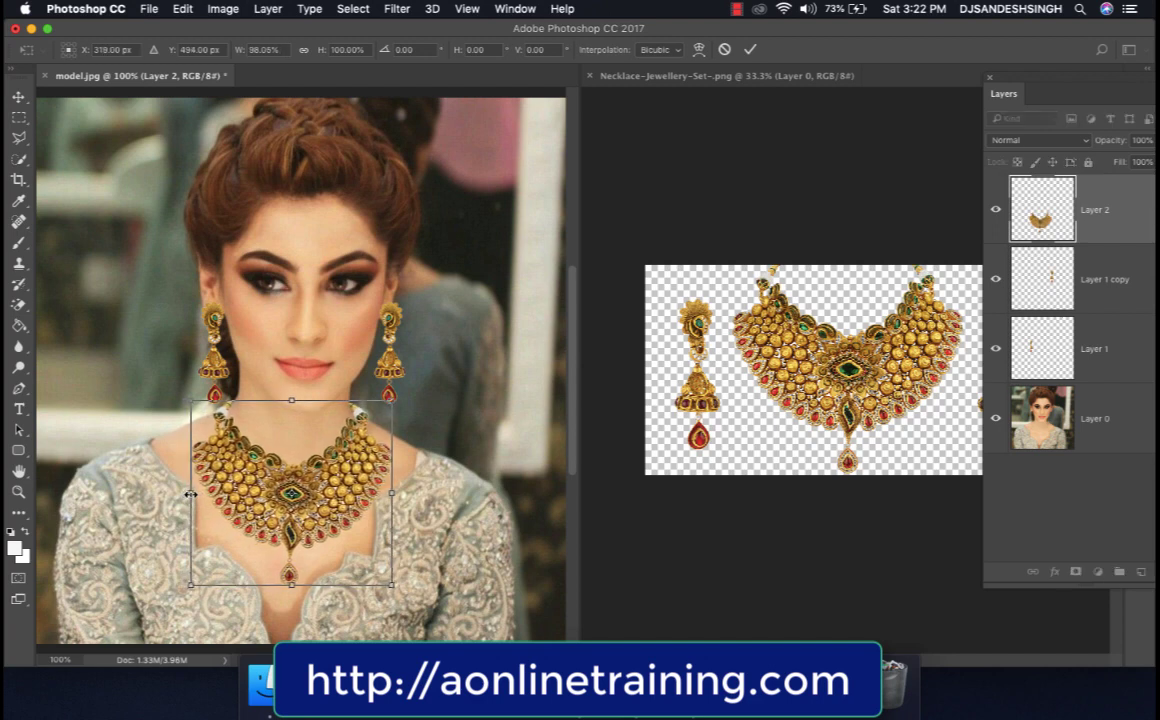
{"action": "key", "text": "Return"}
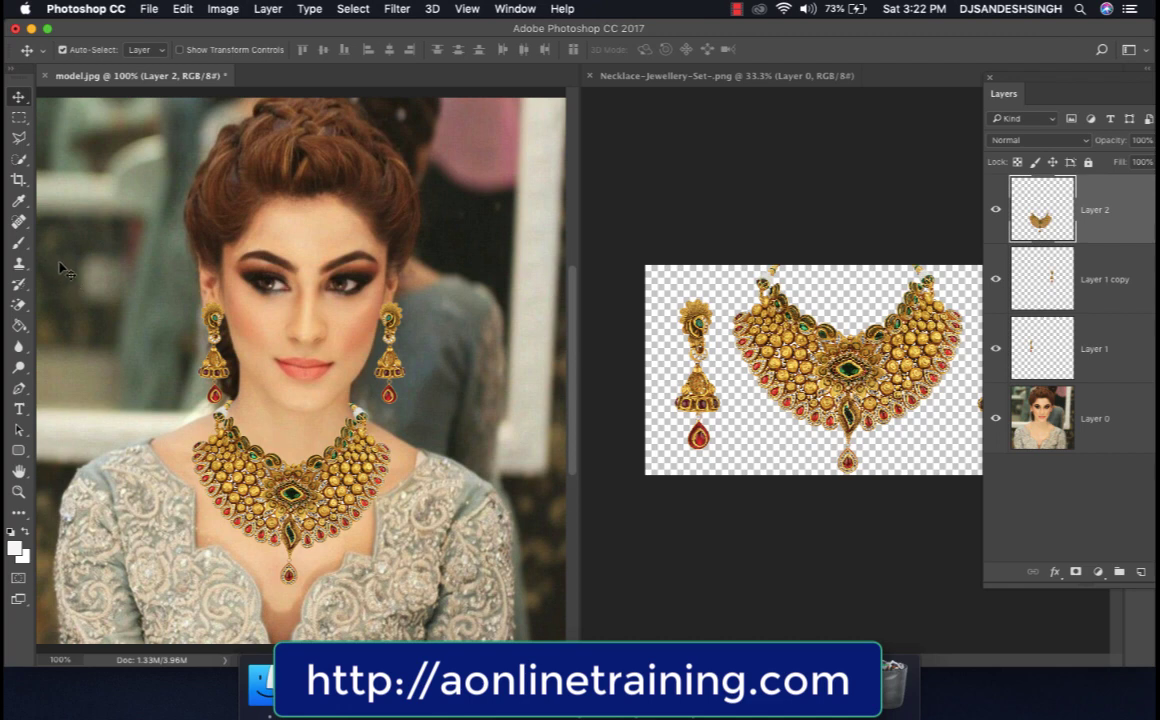
{"action": "left_click", "coordinate": [17, 139]}
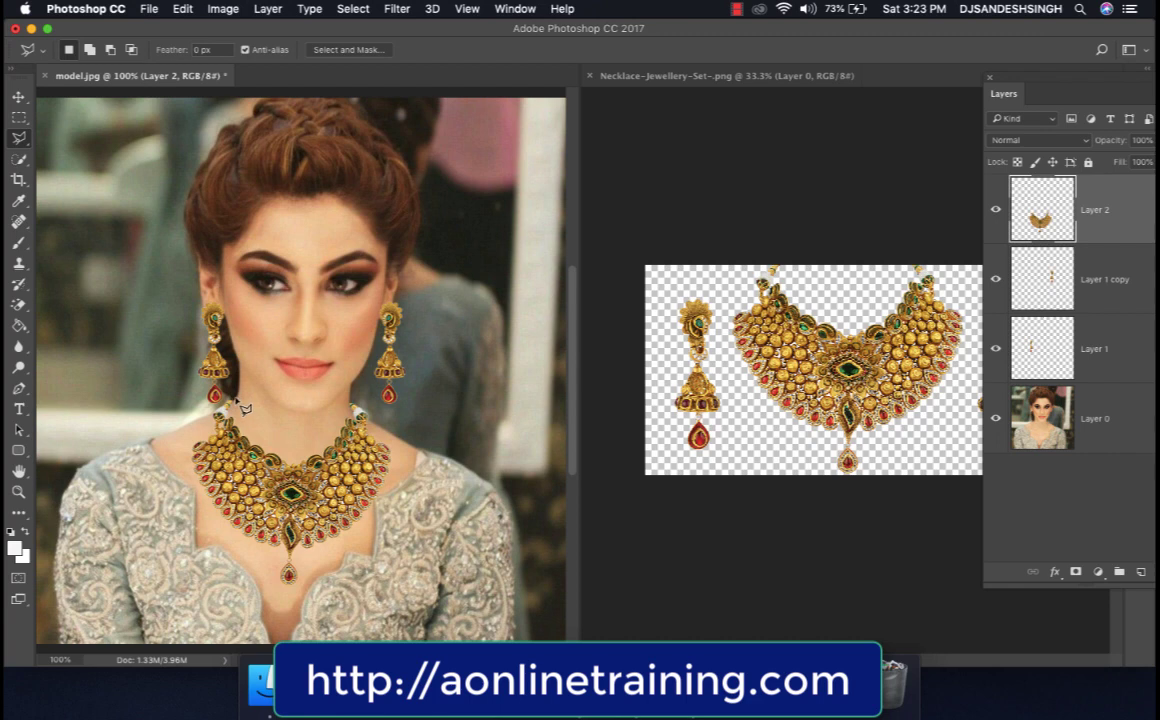
{"action": "left_click", "coordinate": [18, 97]}
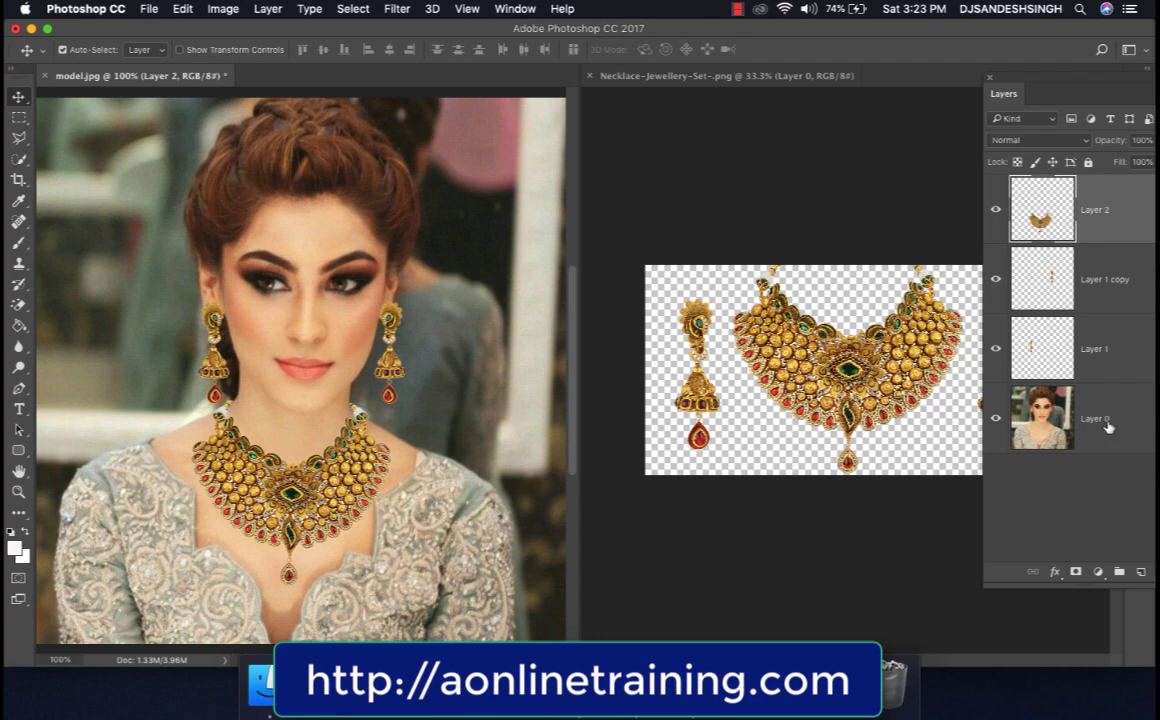
Try matching Layer 0's colors to the necklace, using model.jpg as the Match Color source with Layer 2.
{"action": "left_click_drag", "start_coordinate": [984, 80], "coordinate": [822, 74]}
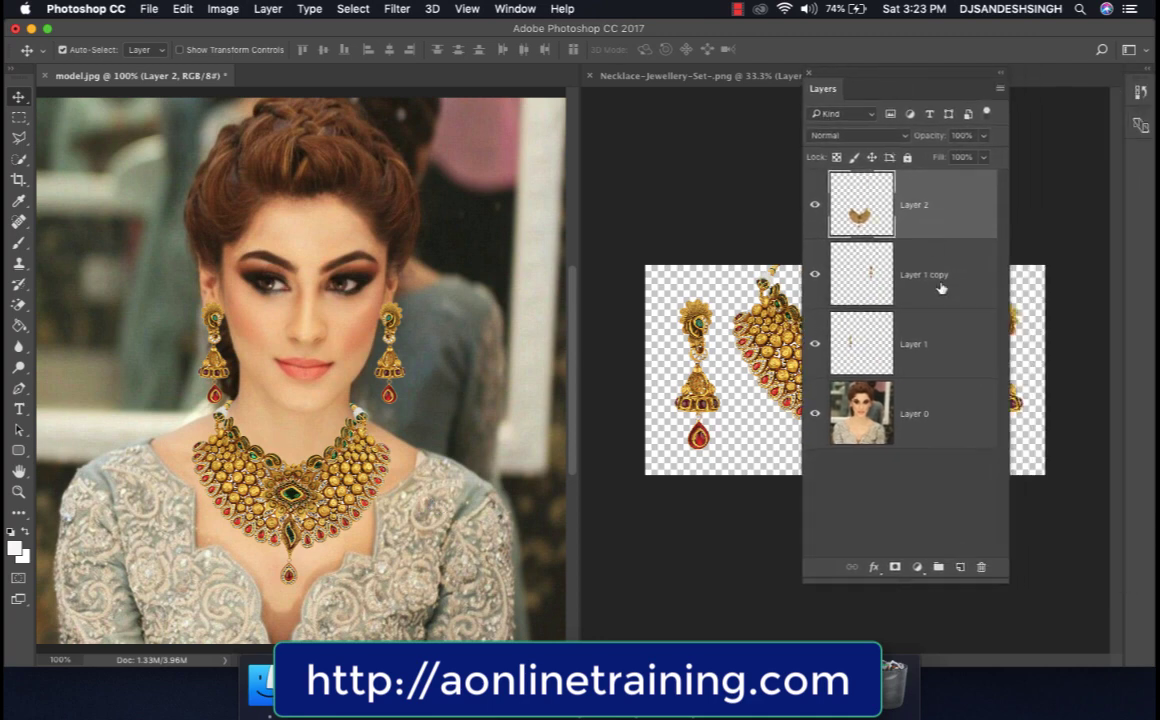
{"action": "left_click", "coordinate": [945, 397]}
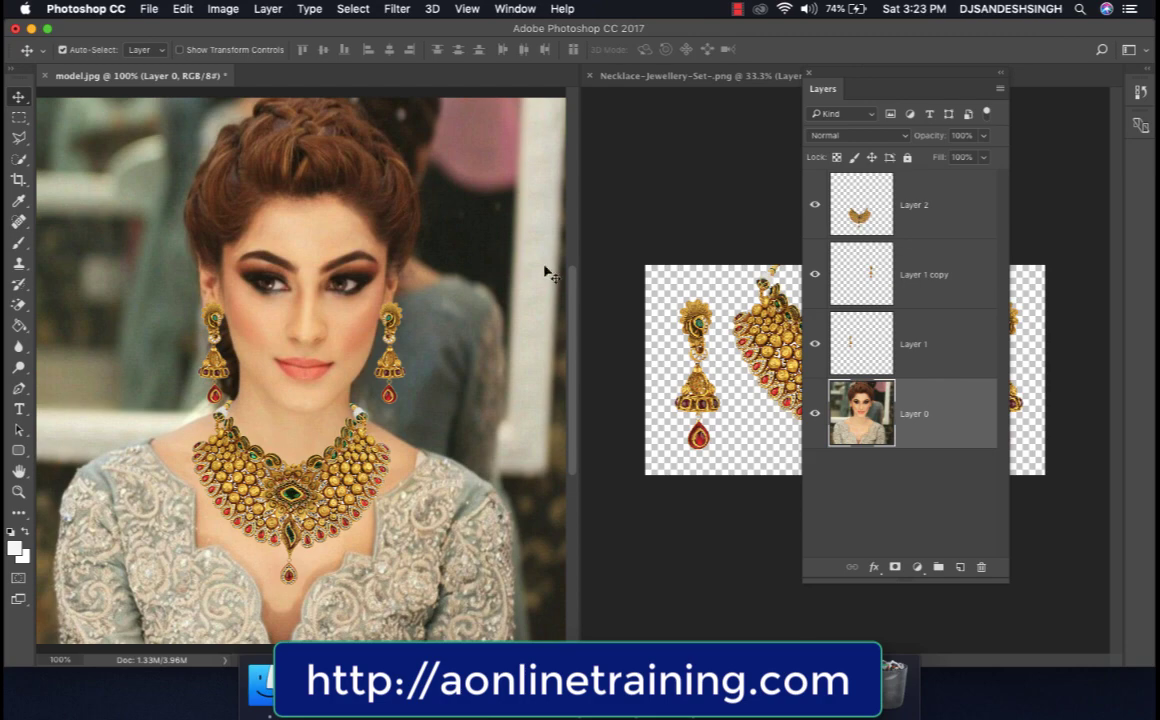
{"action": "left_click", "coordinate": [225, 12]}
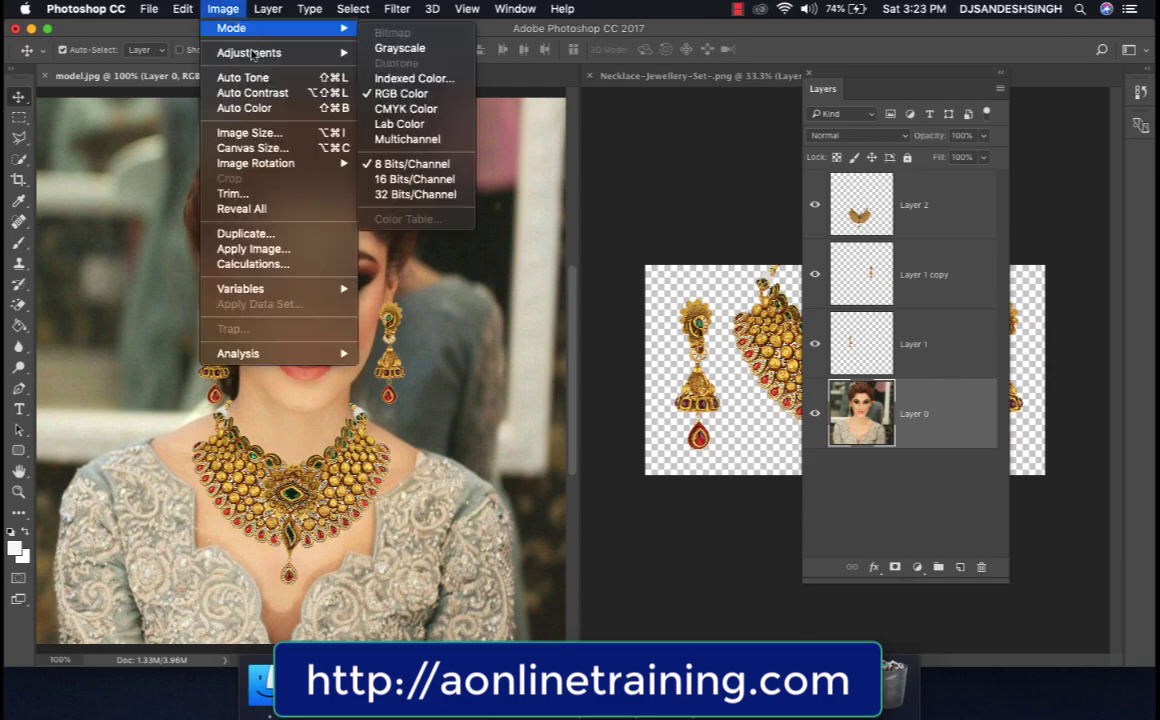
{"action": "mouse_move", "coordinate": [240, 52]}
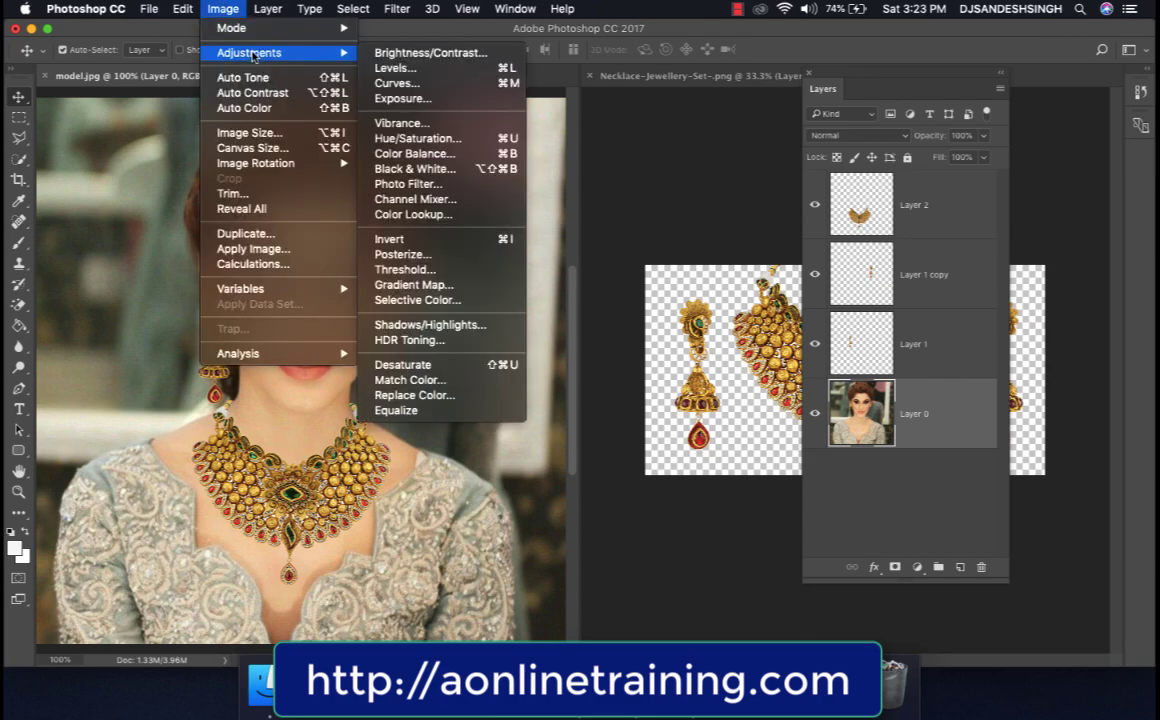
{"action": "left_click", "coordinate": [471, 379]}
{"action": "left_click_drag", "start_coordinate": [300, 127], "coordinate": [552, 50]}
{"action": "left_click", "coordinate": [520, 388]}
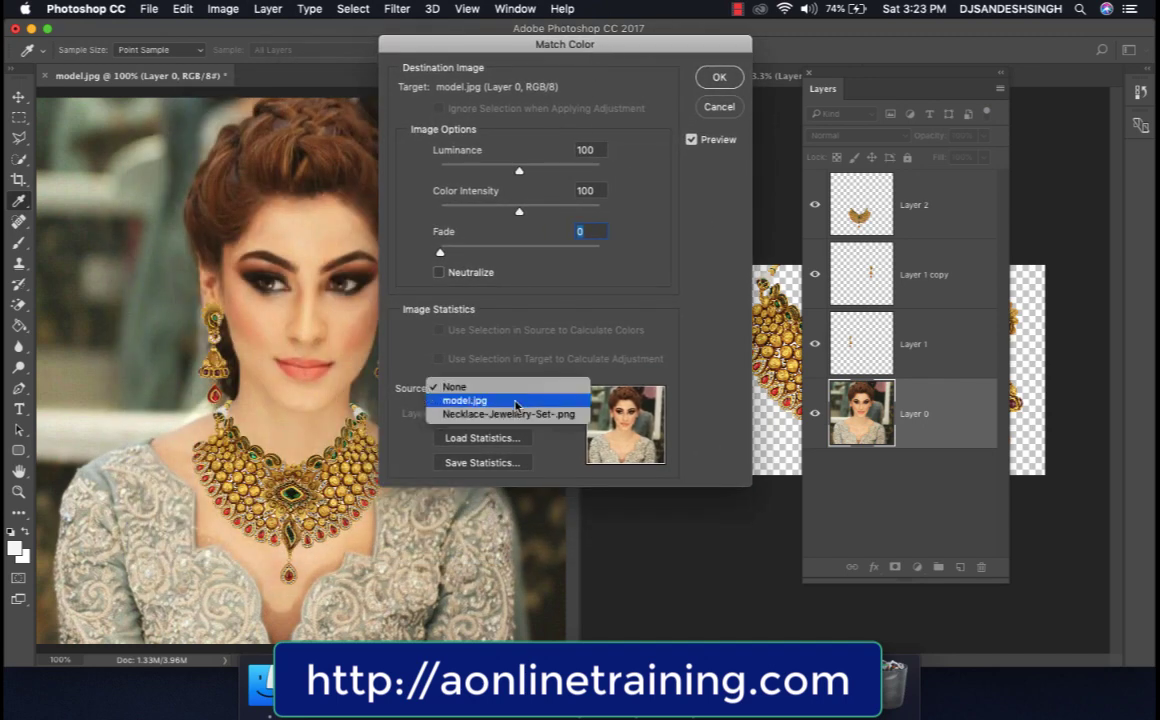
{"action": "left_click", "coordinate": [515, 404]}
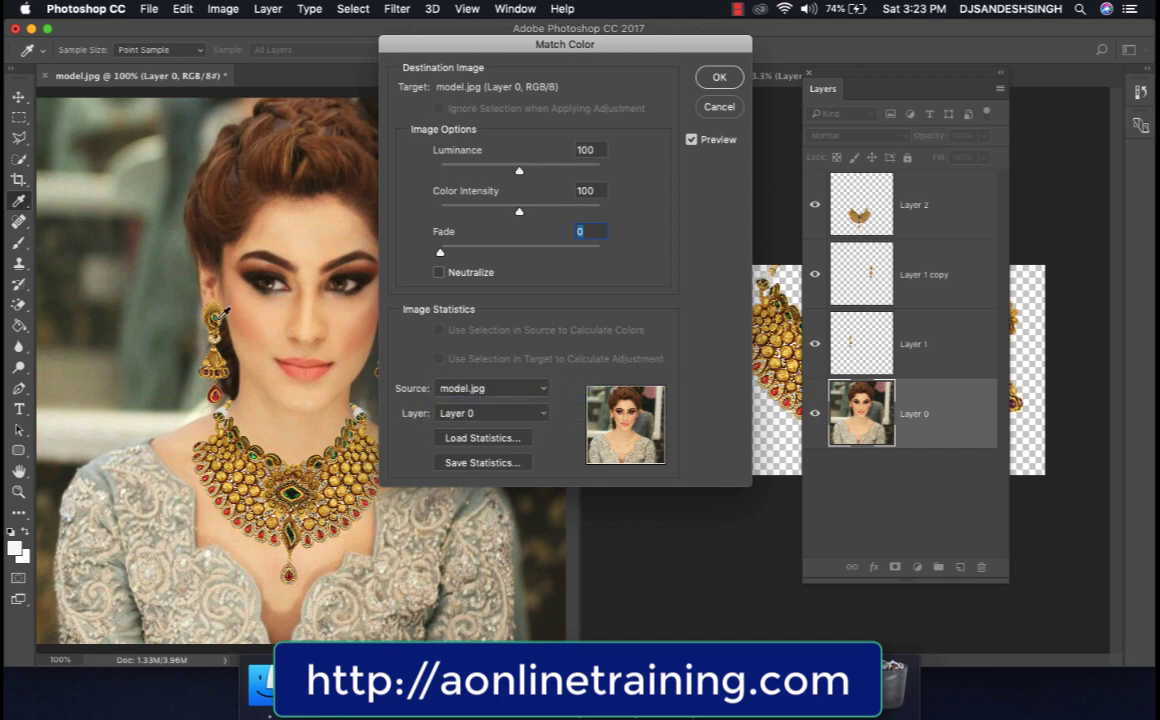
{"action": "left_click", "coordinate": [478, 414]}
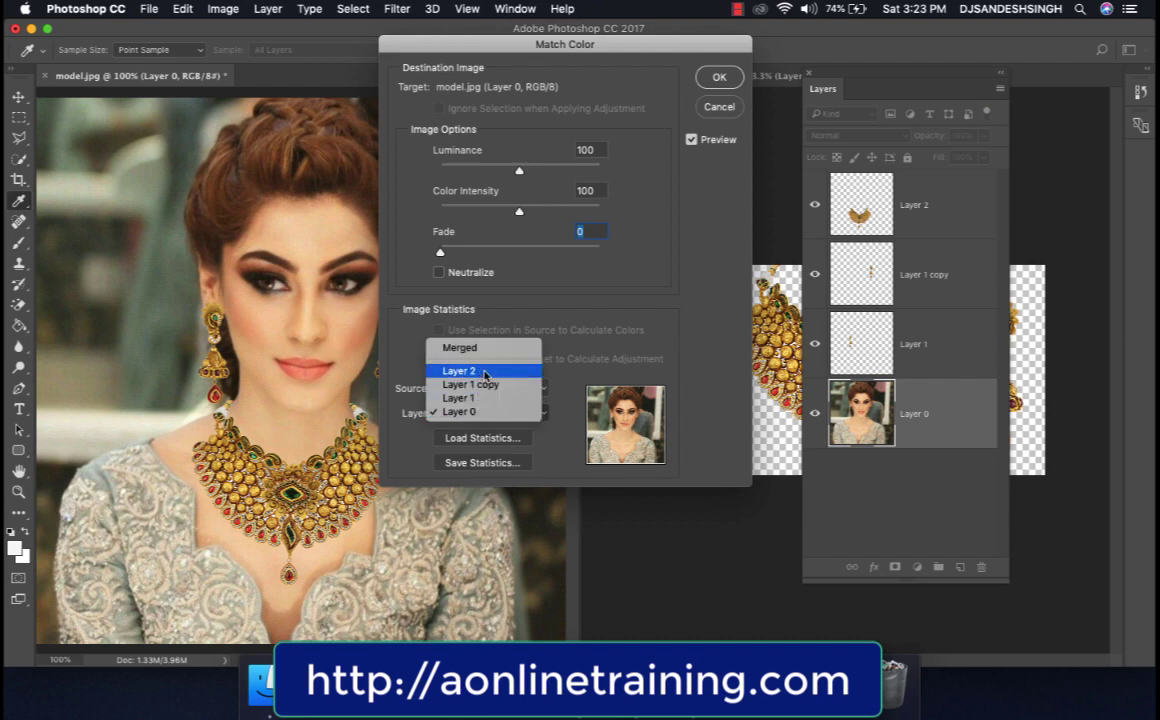
{"action": "left_click", "coordinate": [485, 375]}
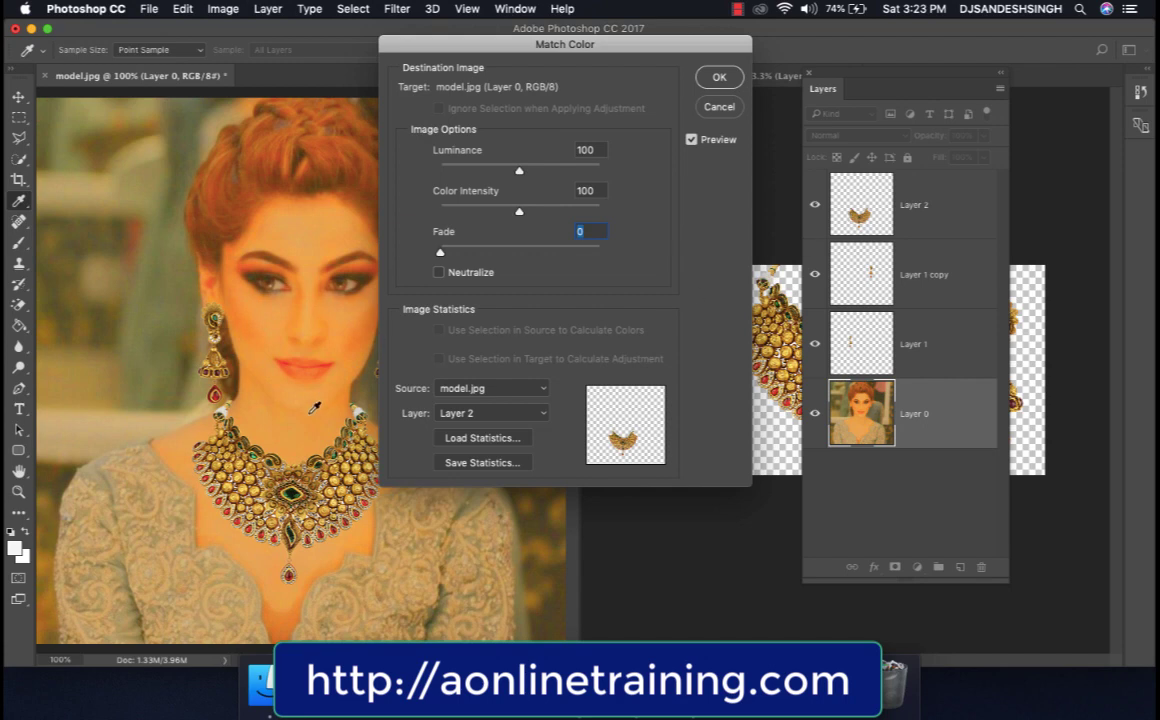
Try the color match with Neutralize on and Fade at 49, and discard the adjustment.
{"action": "left_click", "coordinate": [466, 280]}
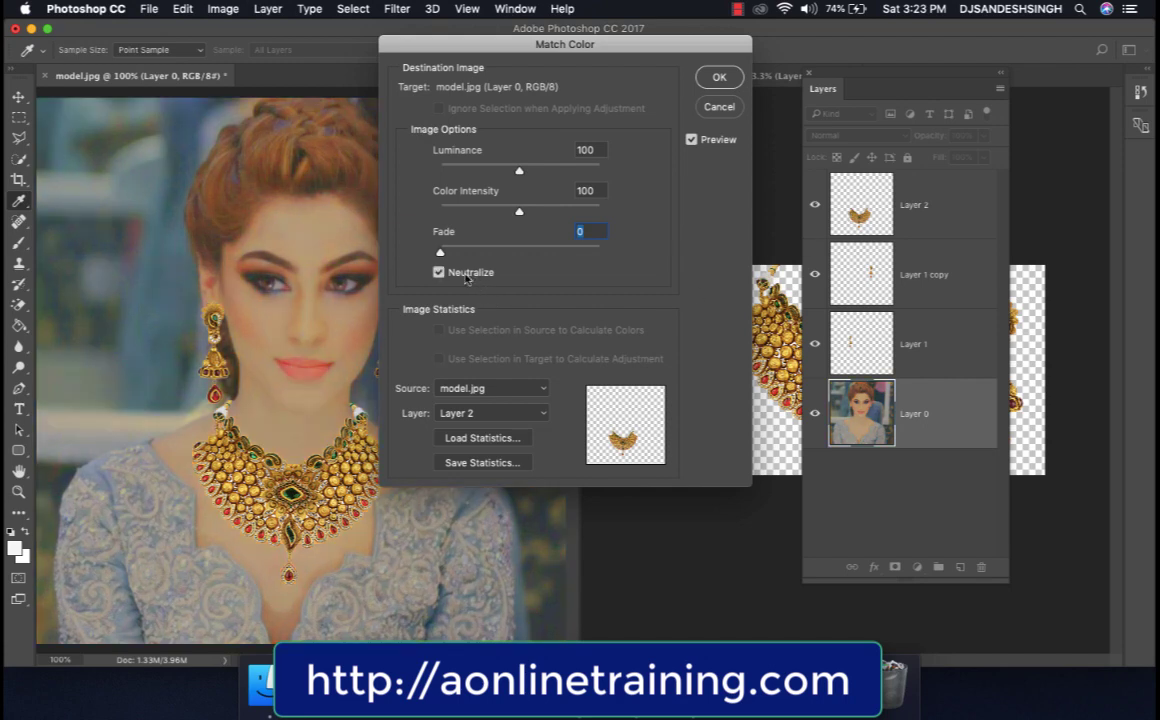
{"action": "left_click_drag", "start_coordinate": [440, 251], "coordinate": [519, 261]}
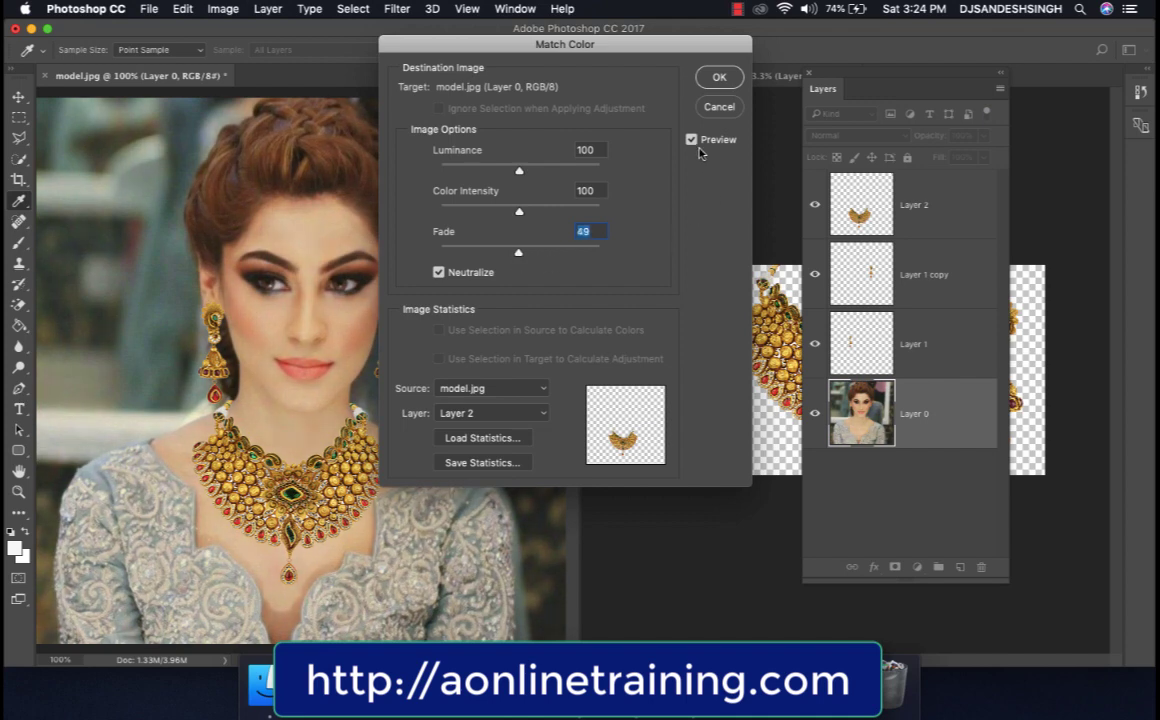
{"action": "left_click", "coordinate": [718, 107]}
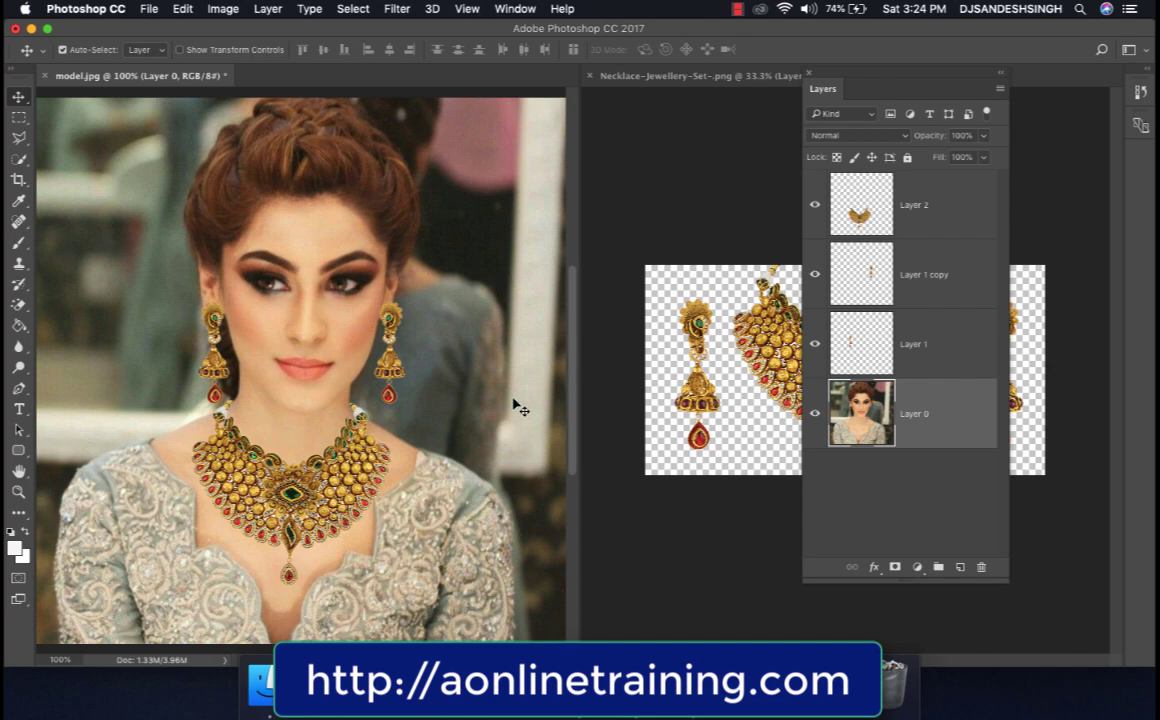
Add a black drop shadow to the necklace layer at 30° angle, 3 px distance and 7 px size, with its opacity lowered slightly.
{"action": "double_click", "coordinate": [966, 202]}
{"action": "left_click", "coordinate": [341, 430]}
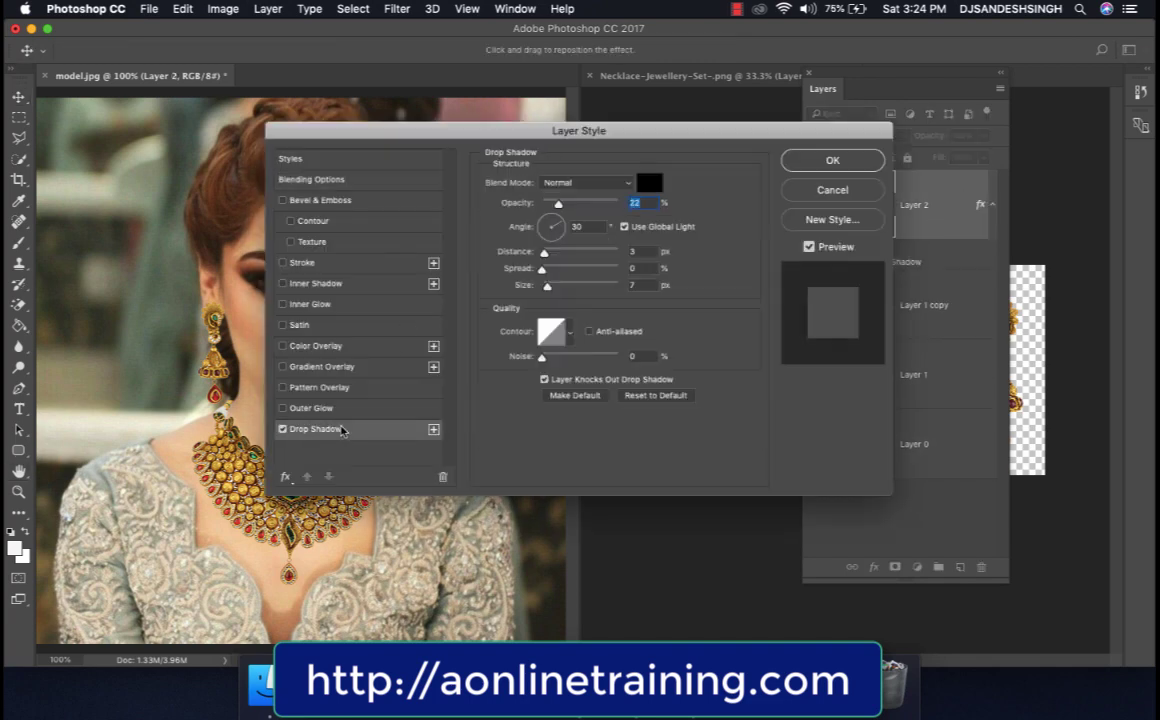
{"action": "left_click_drag", "start_coordinate": [528, 134], "coordinate": [703, 106]}
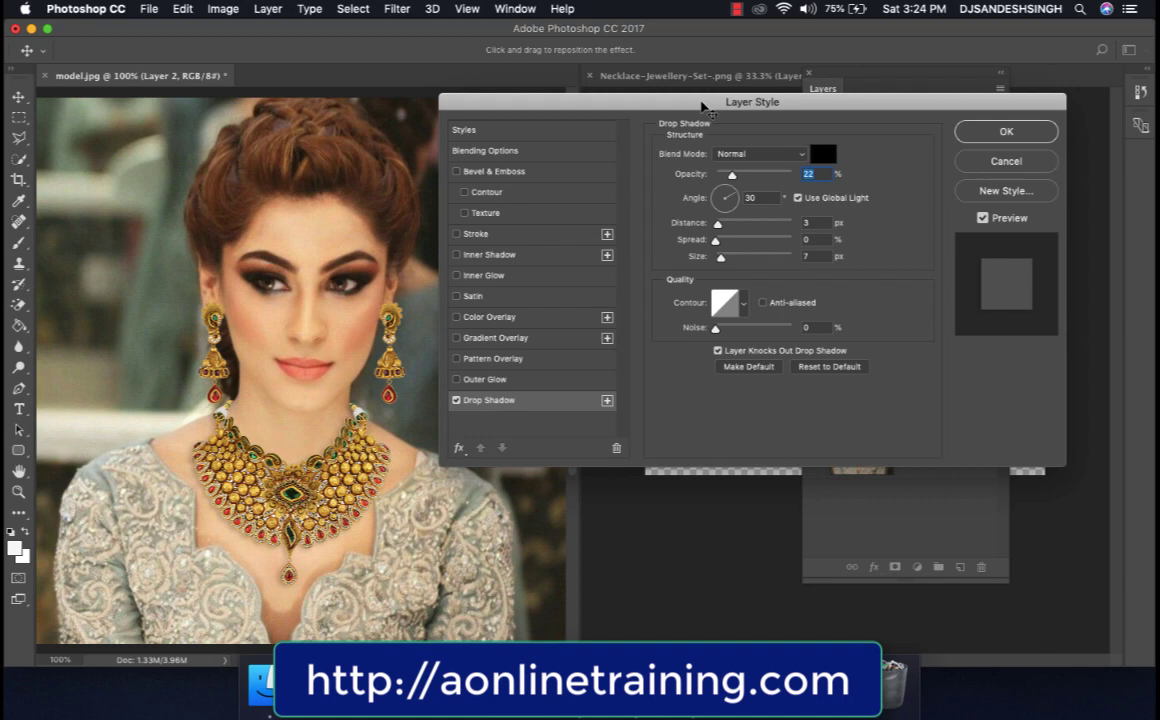
{"action": "left_click_drag", "start_coordinate": [732, 175], "coordinate": [726, 176]}
{"action": "left_click", "coordinate": [1006, 131]}
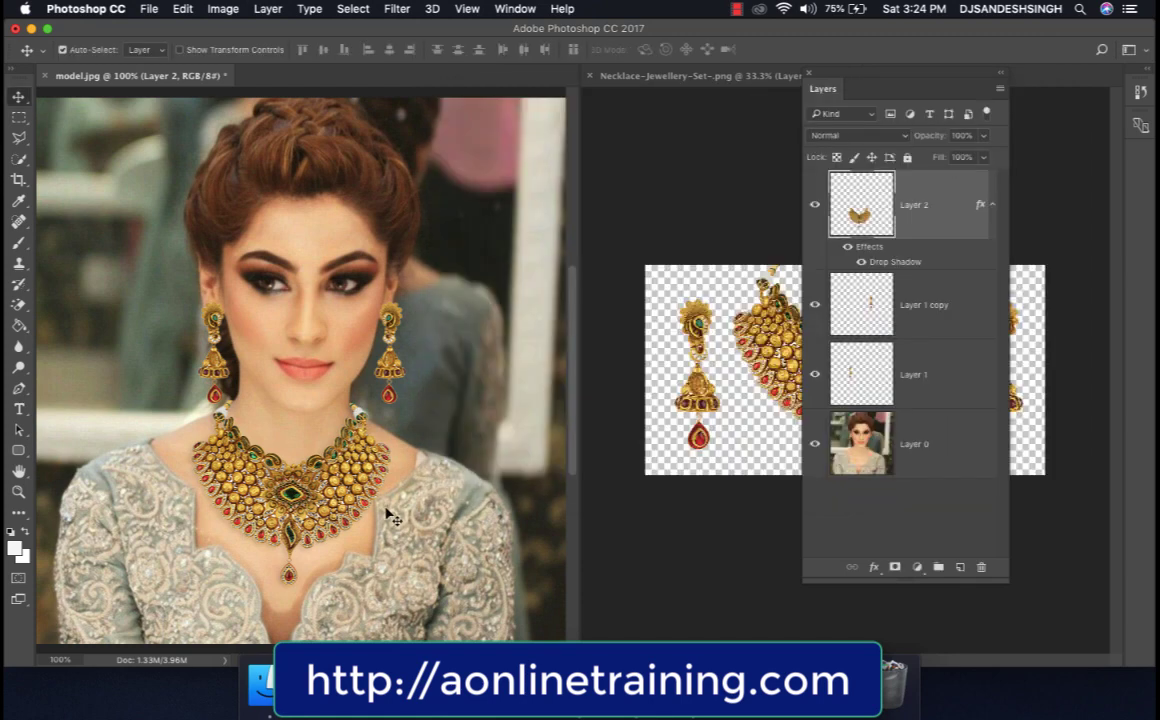